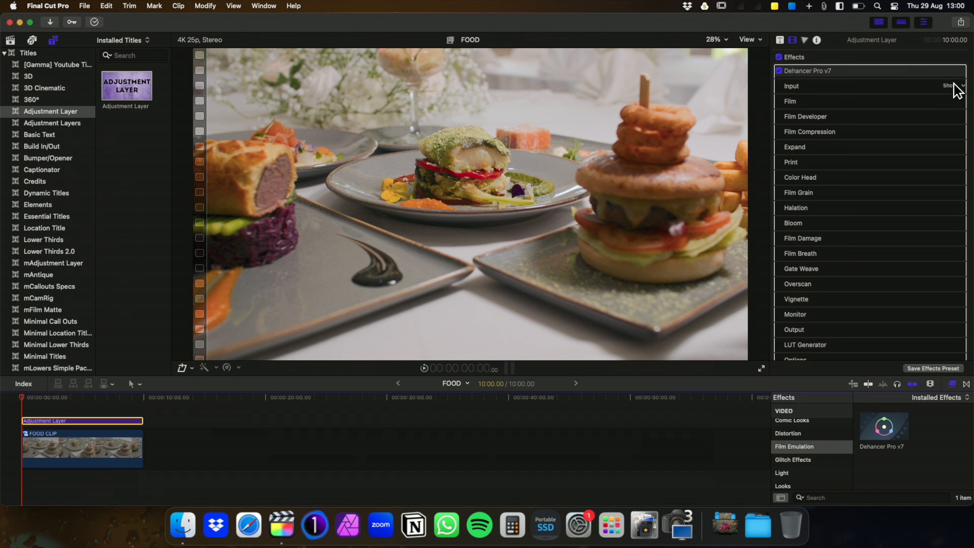
- Review the Input settings of the Dehancer Pro v7 effect, including the available source options
{"action": "left_click", "coordinate": [951, 86]}
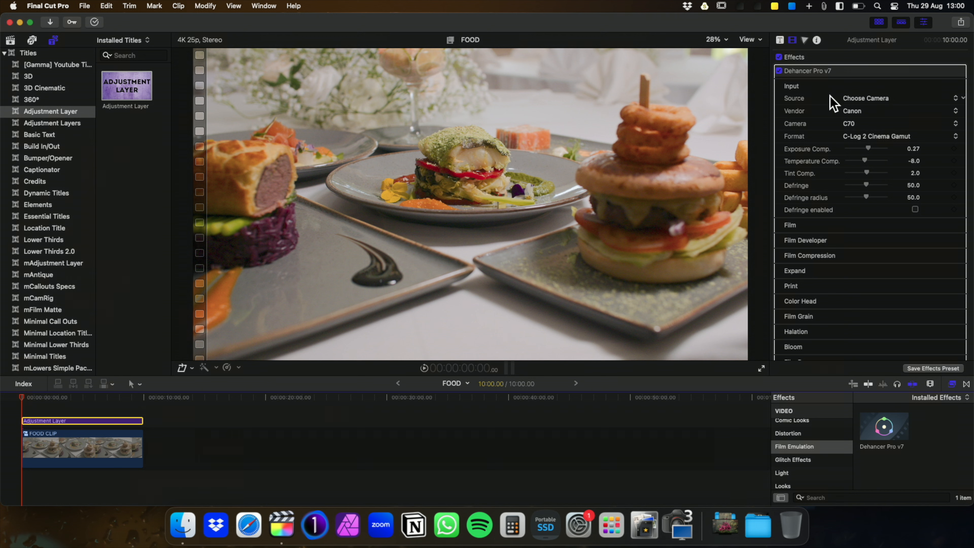
{"action": "left_click", "coordinate": [867, 98]}
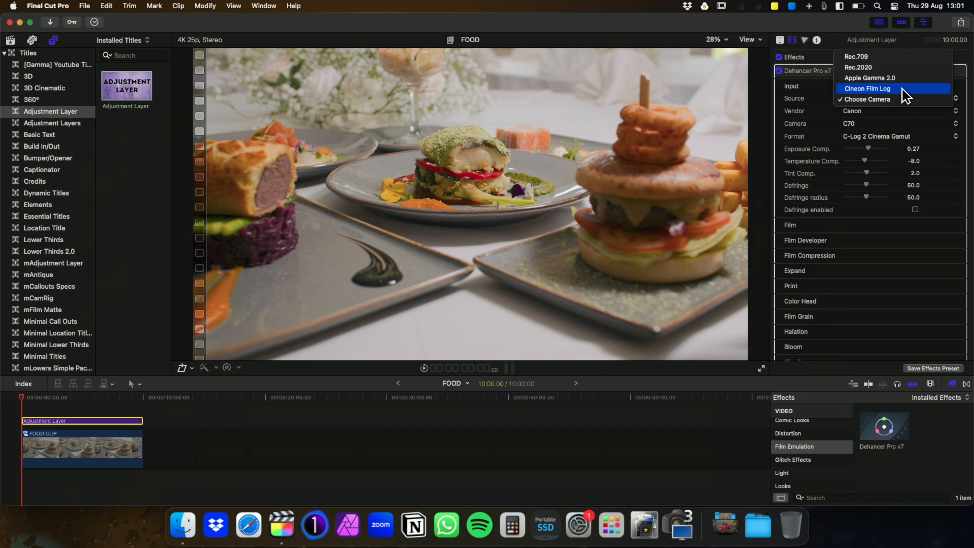
{"action": "left_click", "coordinate": [813, 107]}
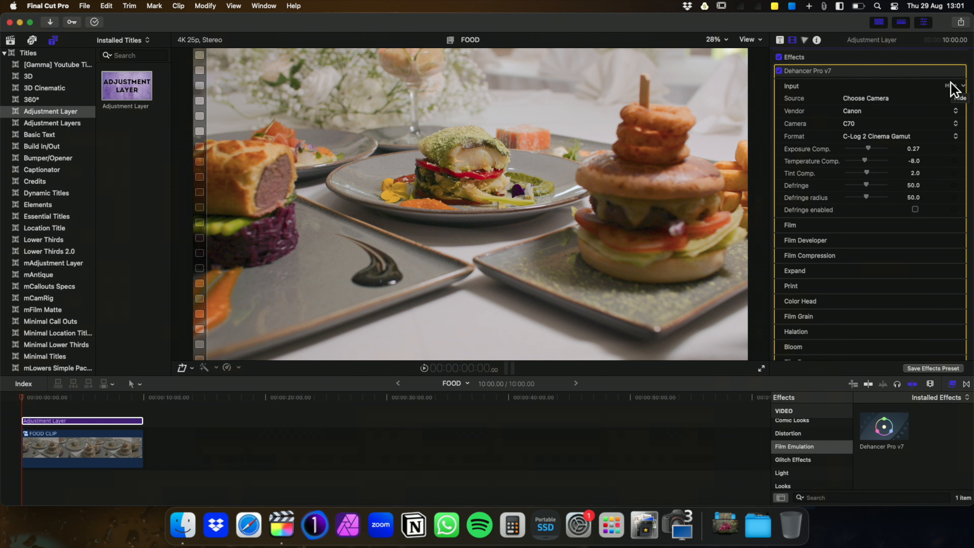
{"action": "left_click", "coordinate": [952, 85]}
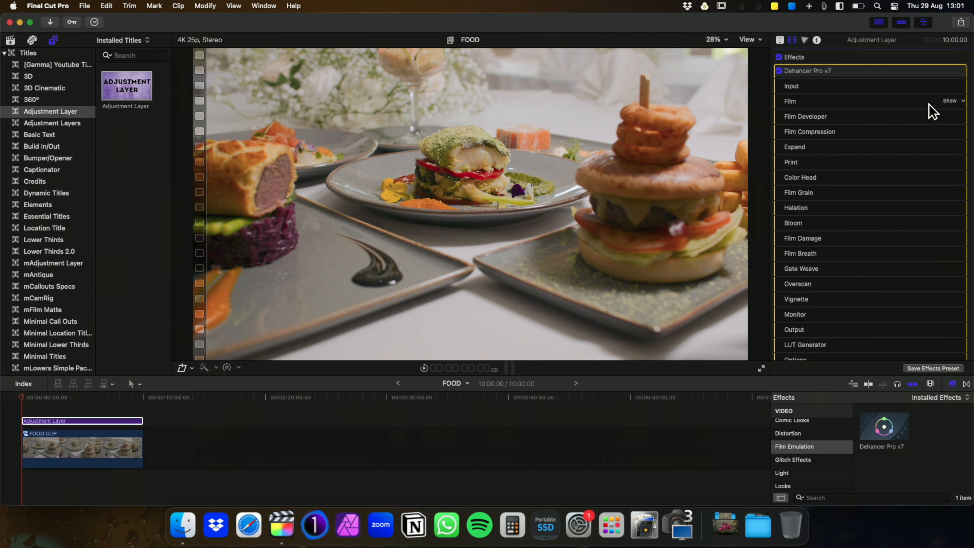
- Review the Film, Film Developer and Film Compression settings, including the list of available film profiles
{"action": "left_click", "coordinate": [951, 100]}
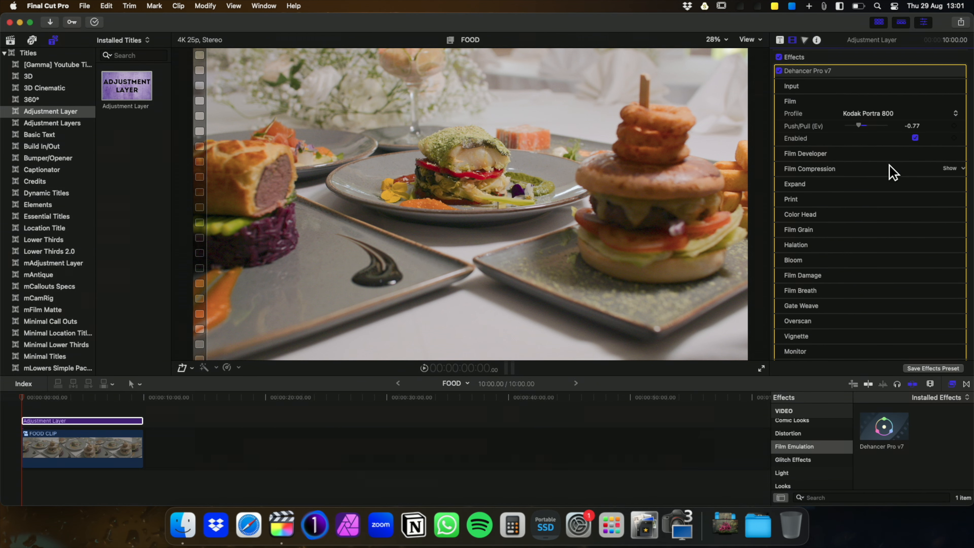
{"action": "left_click", "coordinate": [950, 154]}
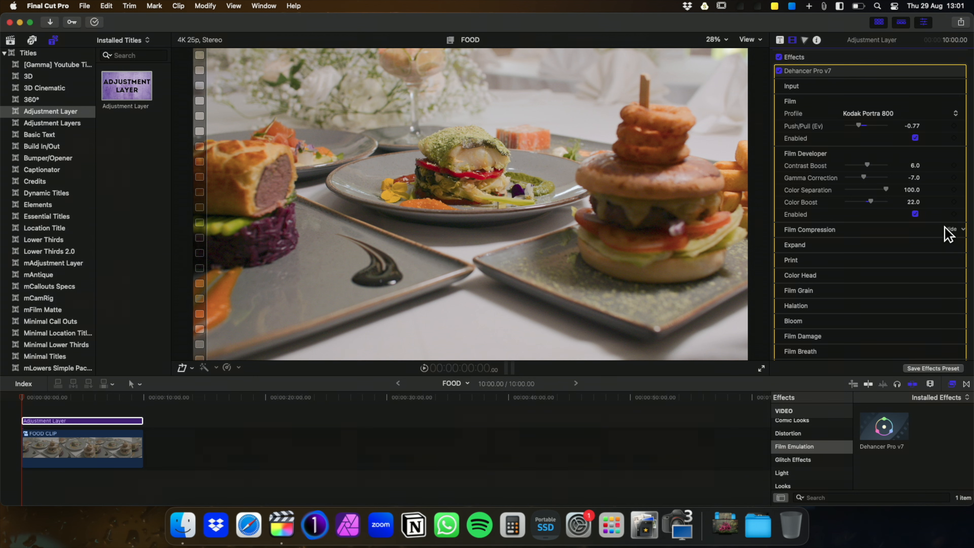
{"action": "left_click", "coordinate": [946, 229]}
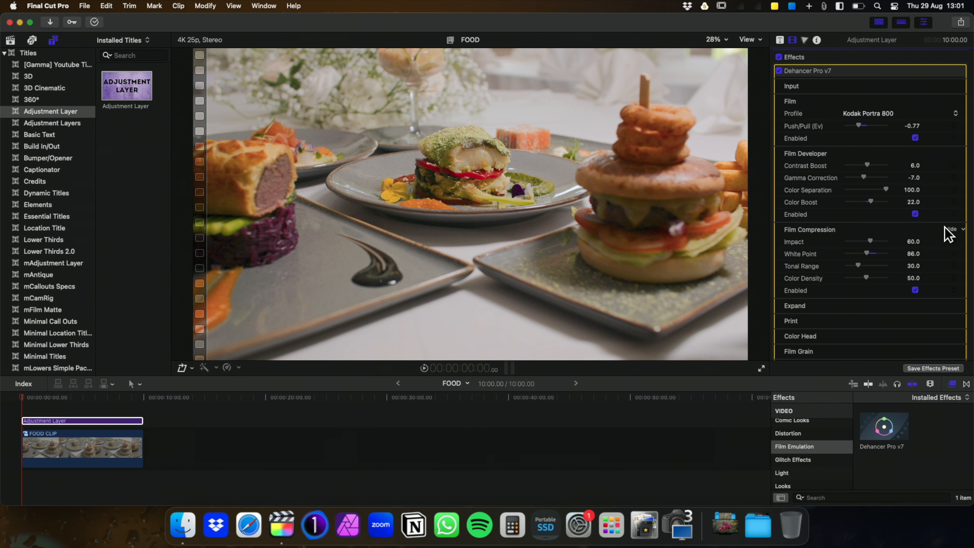
{"action": "left_click", "coordinate": [874, 115]}
{"action": "scroll", "coordinate": [874, 117], "scroll_direction": "up", "scroll_amount": 10}
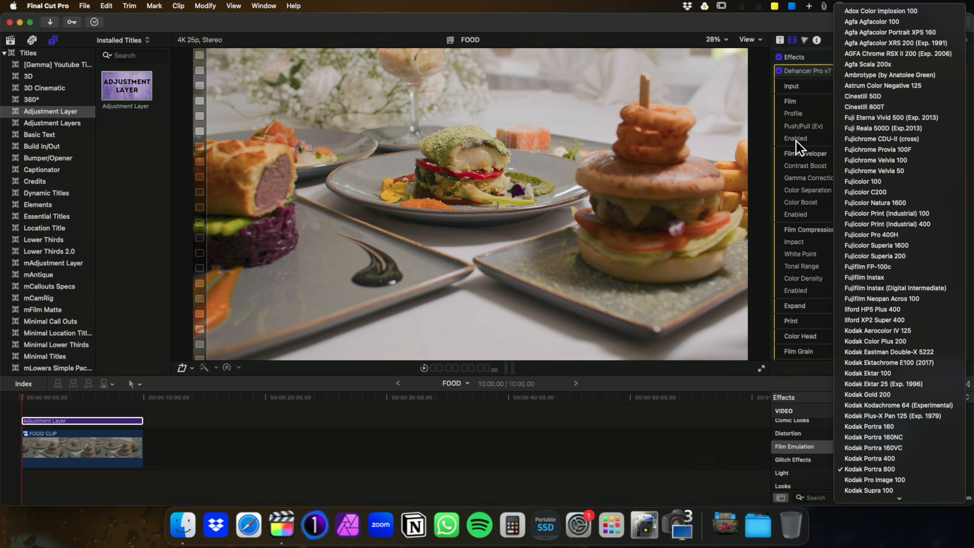
{"action": "left_click", "coordinate": [789, 108]}
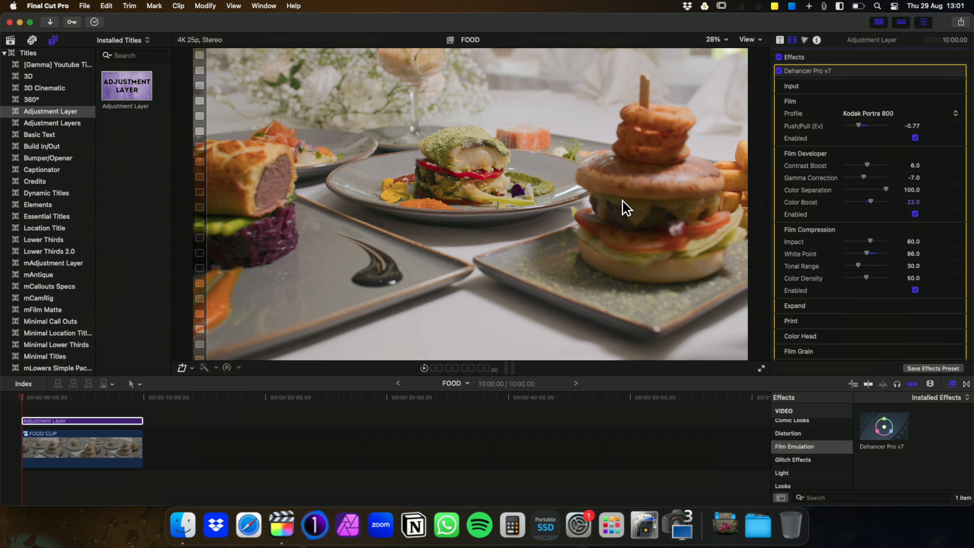
- Compare the picture with the Film emulation disabled and re-enabled, and collapse the Film and Film Developer settings
{"action": "left_click", "coordinate": [915, 138]}
{"action": "left_click", "coordinate": [915, 138]}
{"action": "left_click", "coordinate": [949, 101]}
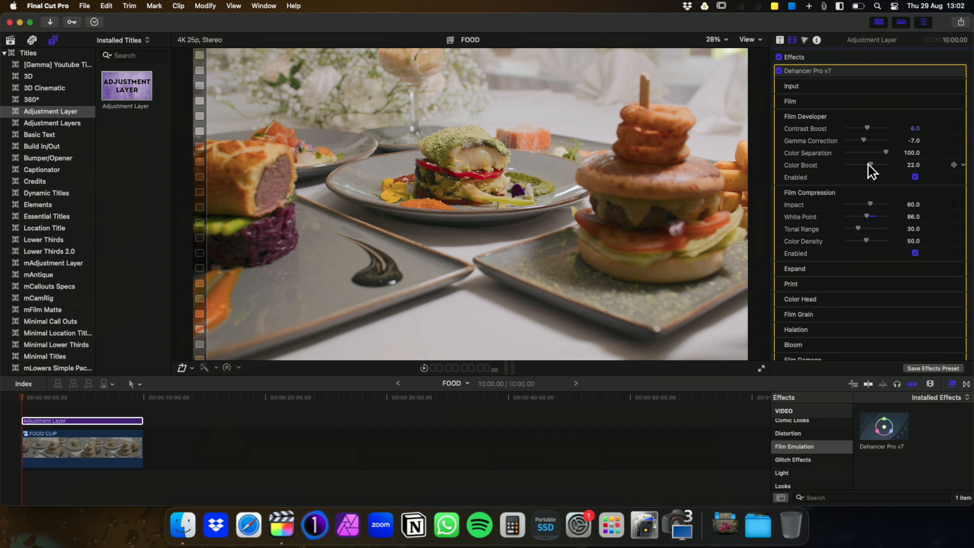
{"action": "left_click", "coordinate": [949, 116]}
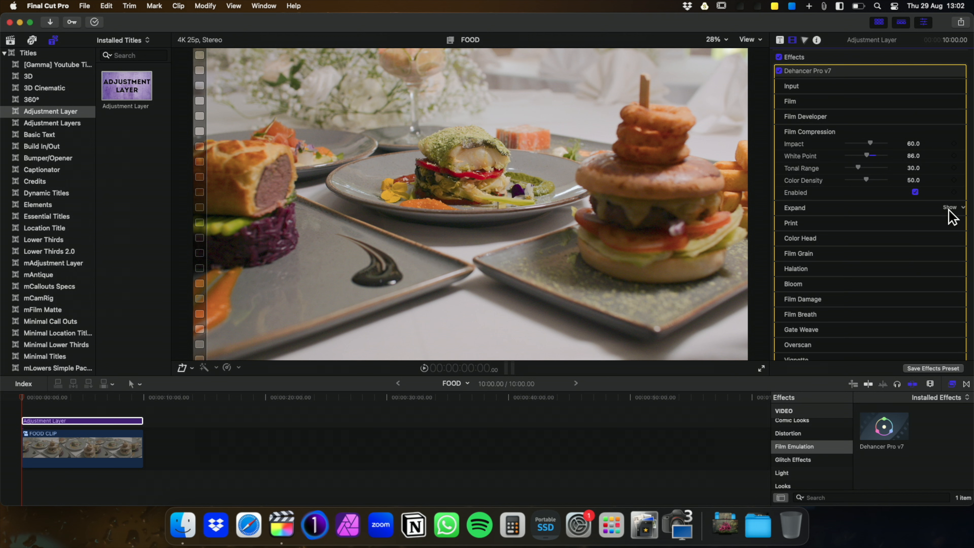
- Review the Expand settings, leaving both the Expand and Film Compression sections collapsed
{"action": "left_click", "coordinate": [950, 208]}
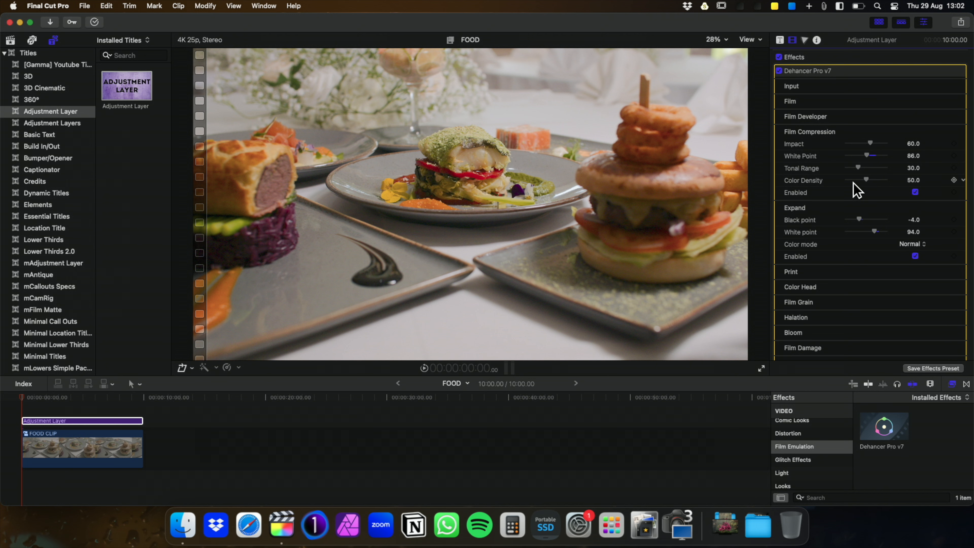
{"action": "left_click", "coordinate": [950, 209]}
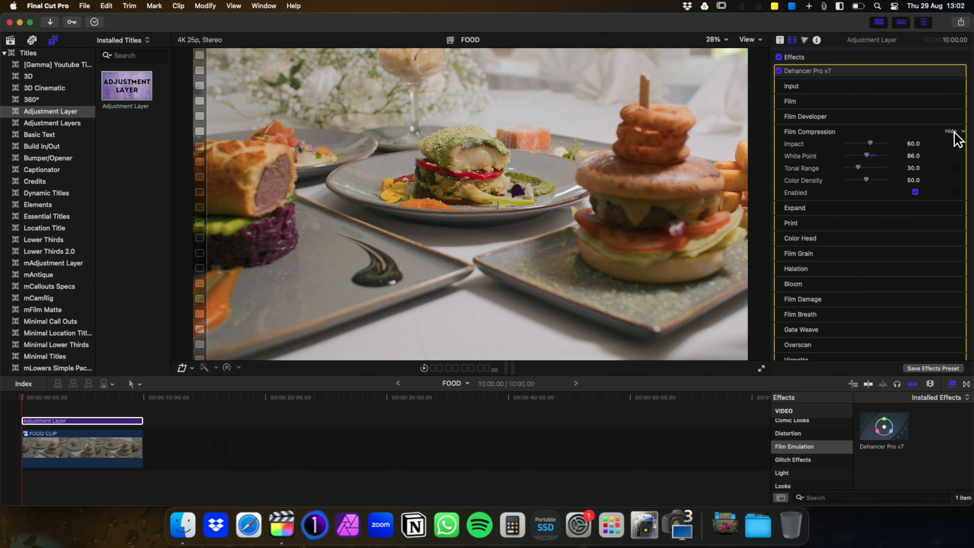
{"action": "left_click", "coordinate": [953, 131]}
{"action": "left_click", "coordinate": [951, 148]}
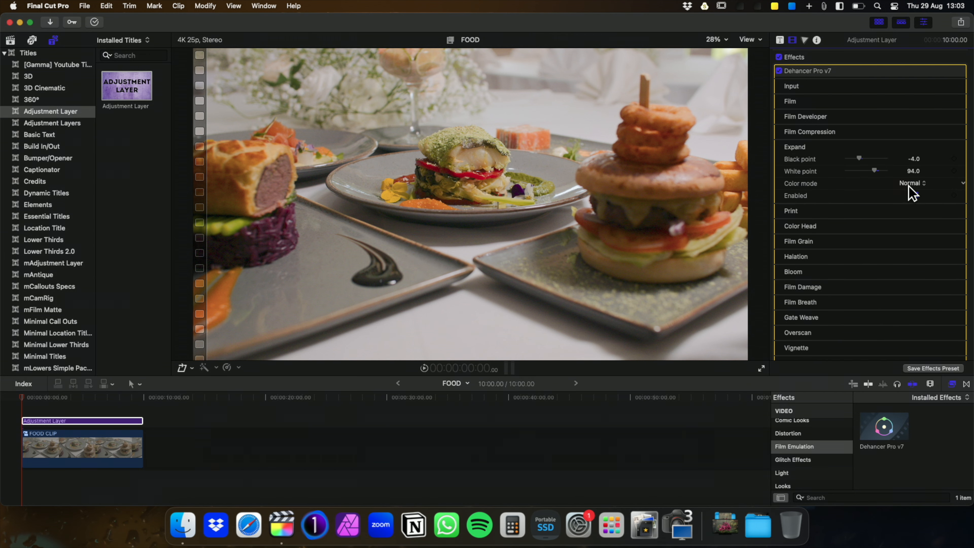
{"action": "left_click", "coordinate": [951, 147]}
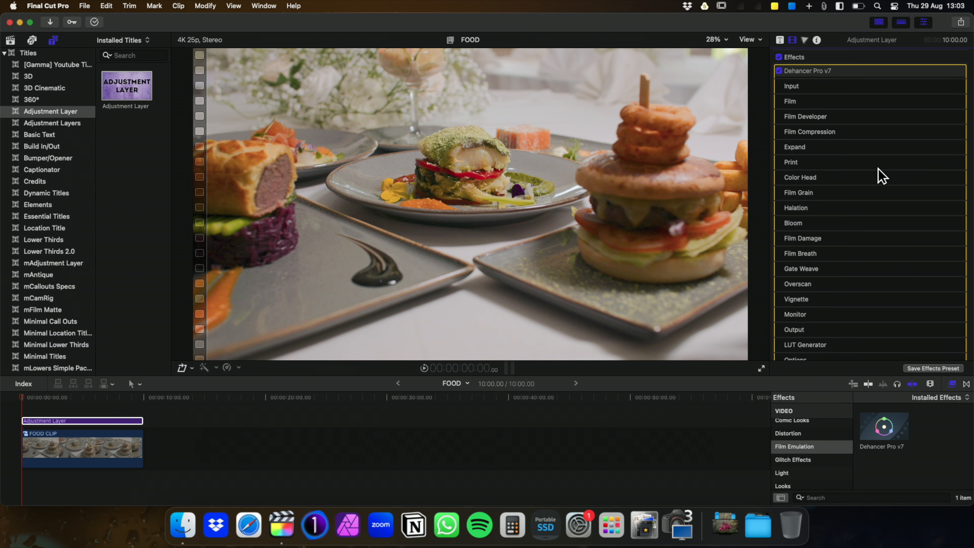
- Review the Print settings and the available print profiles
{"action": "left_click", "coordinate": [954, 162]}
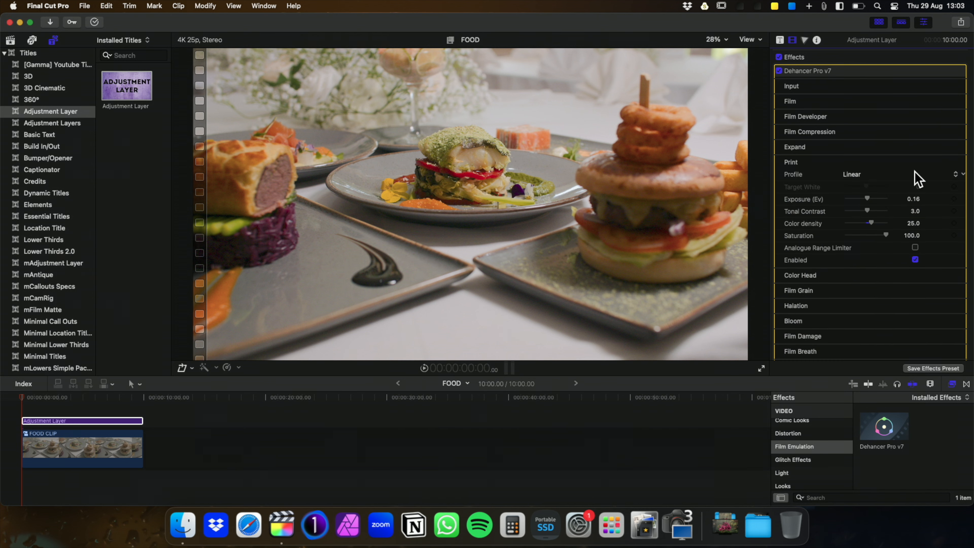
{"action": "left_click", "coordinate": [853, 175]}
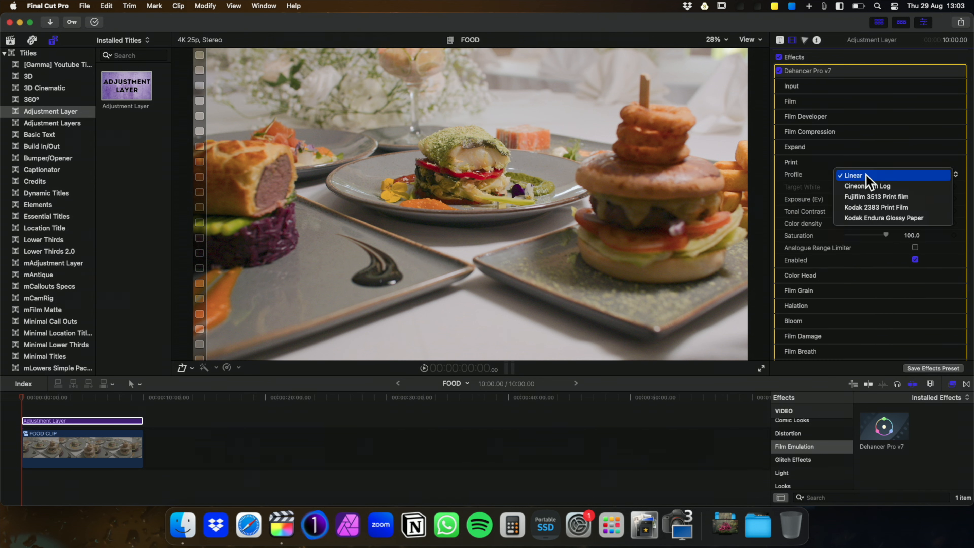
{"action": "left_click", "coordinate": [810, 173]}
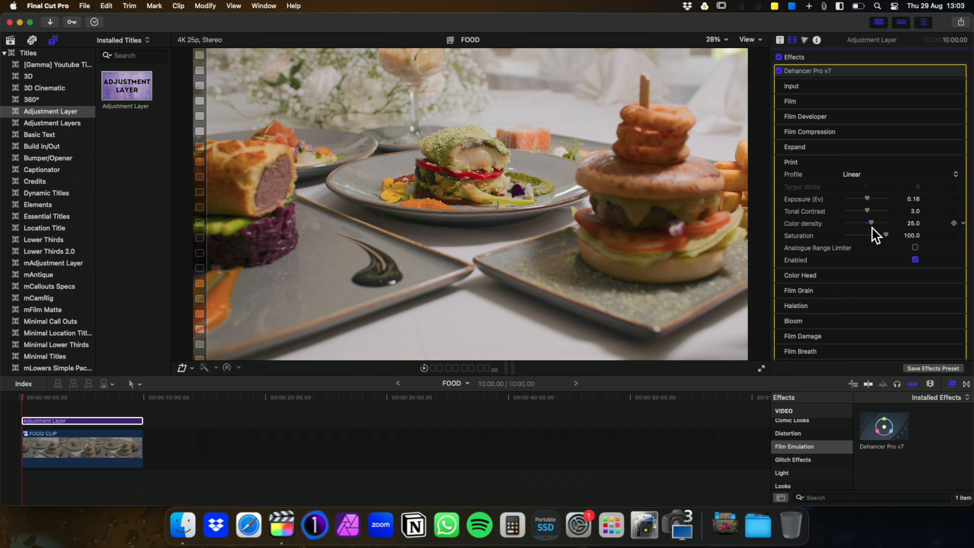
- Try a Print color density of -100 and undo it, and try a desaturated print before restoring saturation to 100
{"action": "left_click_drag", "start_coordinate": [871, 223], "coordinate": [837, 229]}
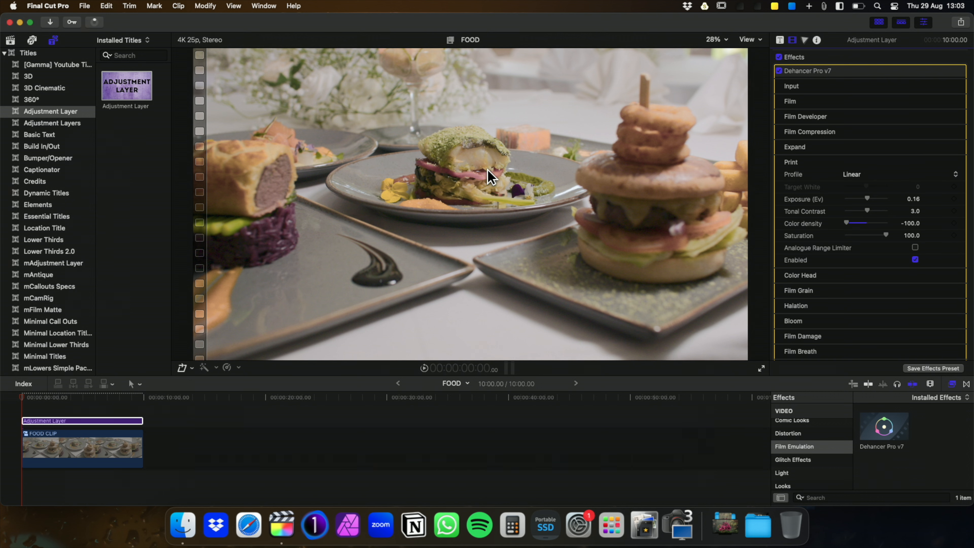
{"action": "key", "text": "super+z"}
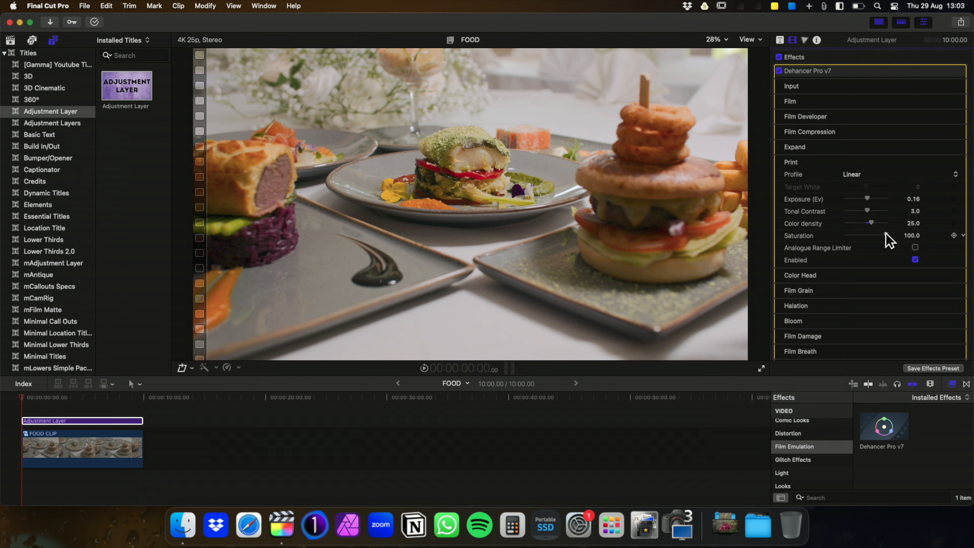
{"action": "left_click_drag", "start_coordinate": [886, 237], "coordinate": [814, 243]}
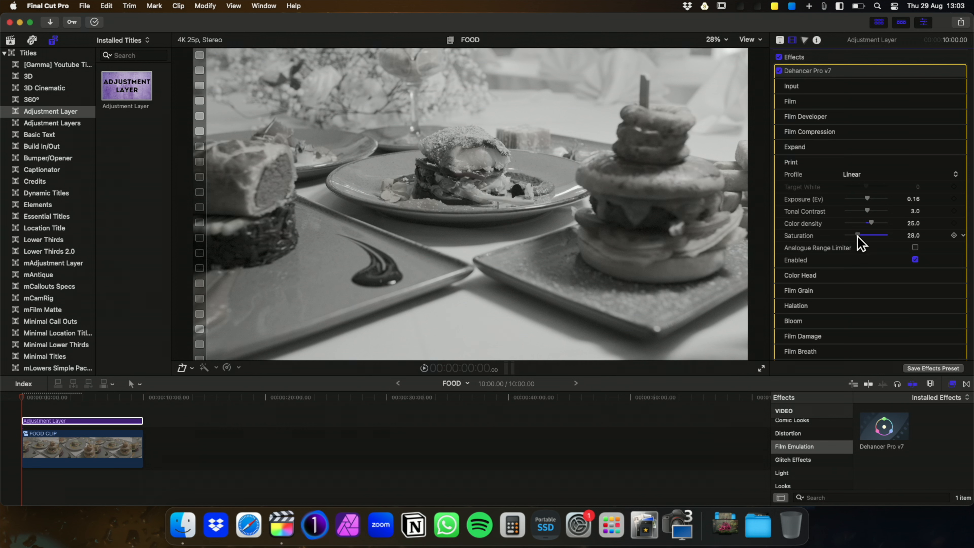
{"action": "left_click_drag", "start_coordinate": [842, 236], "coordinate": [913, 241]}
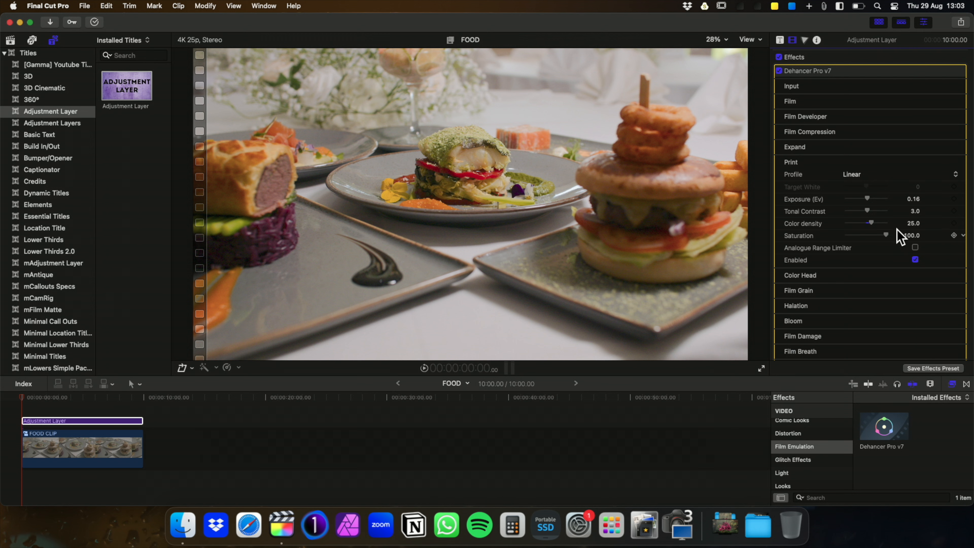
{"action": "left_click", "coordinate": [950, 163]}
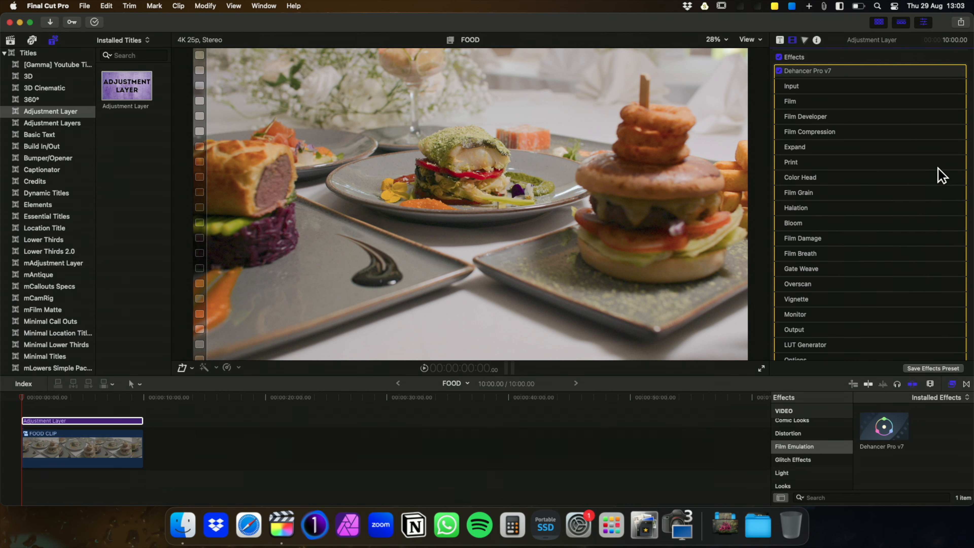
- Review the Color Head toning and color balance settings, and collapse the section
{"action": "left_click", "coordinate": [951, 178]}
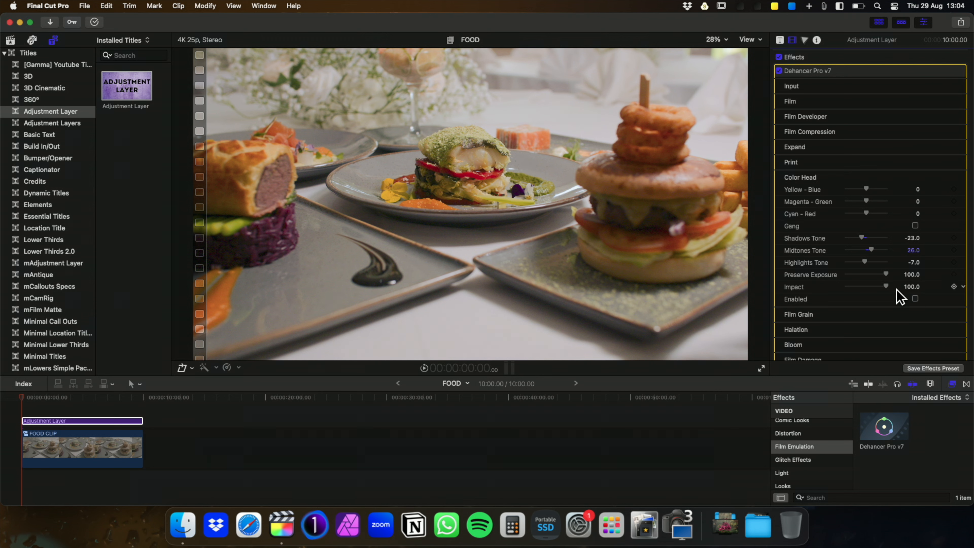
{"action": "left_click", "coordinate": [948, 178]}
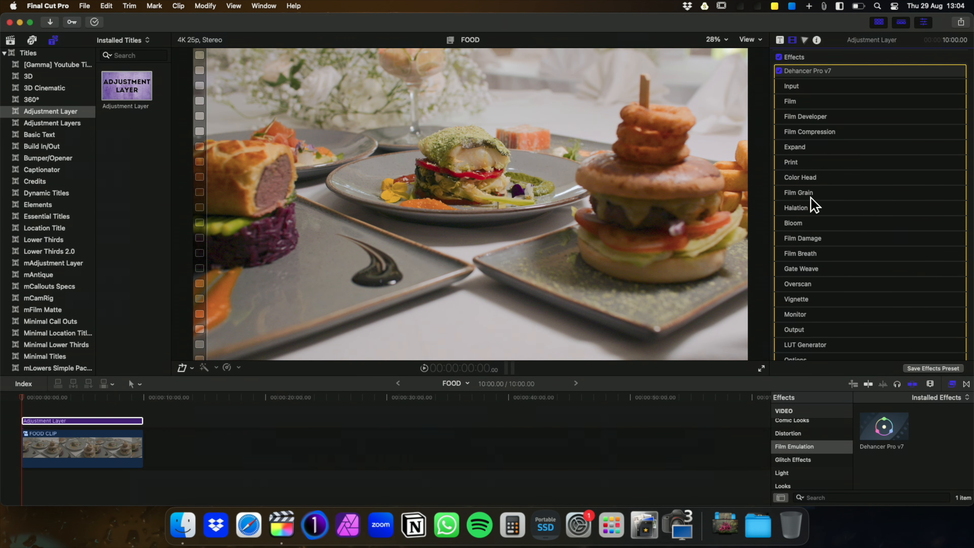
- Set the Film Grain profile to Custom and enable Film Grain
{"action": "left_click", "coordinate": [951, 192]}
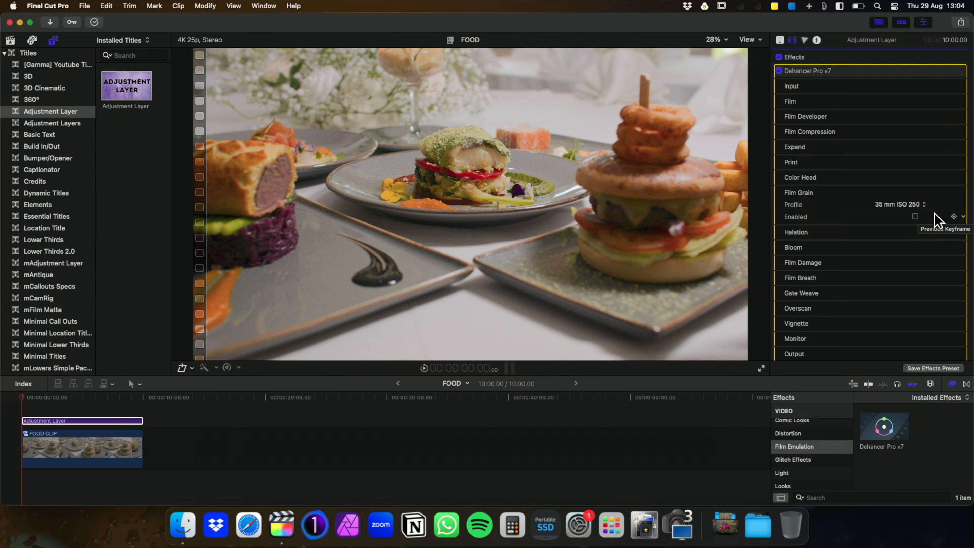
{"action": "left_click", "coordinate": [899, 205]}
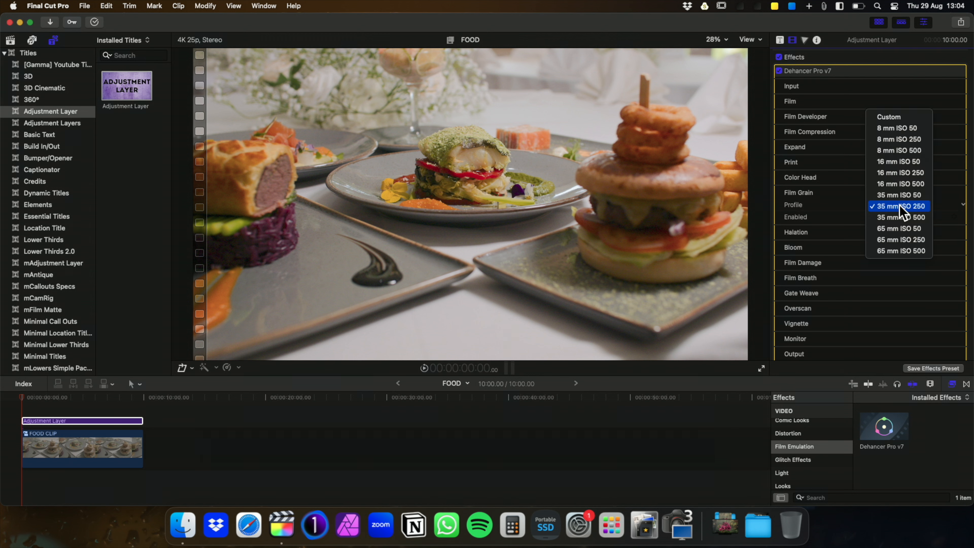
{"action": "left_click", "coordinate": [901, 117]}
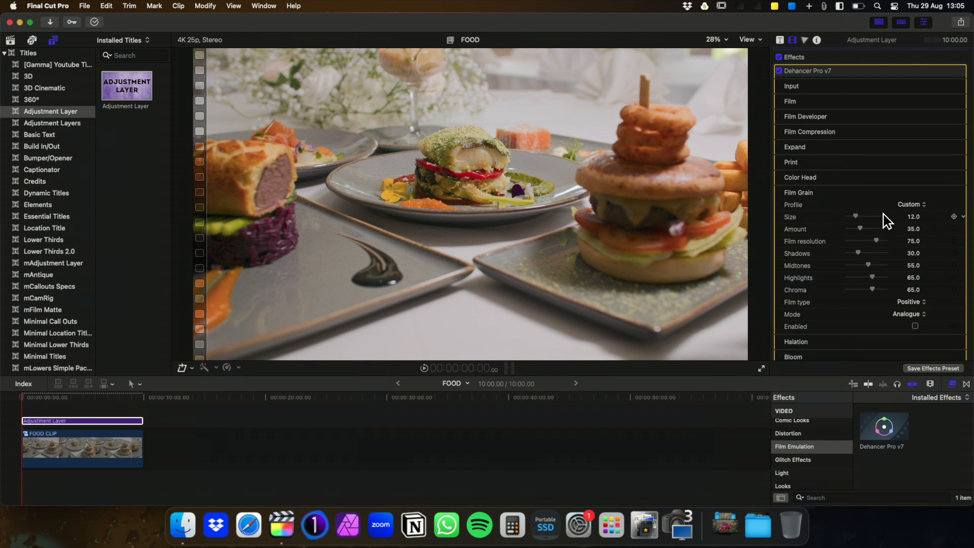
{"action": "left_click", "coordinate": [916, 205]}
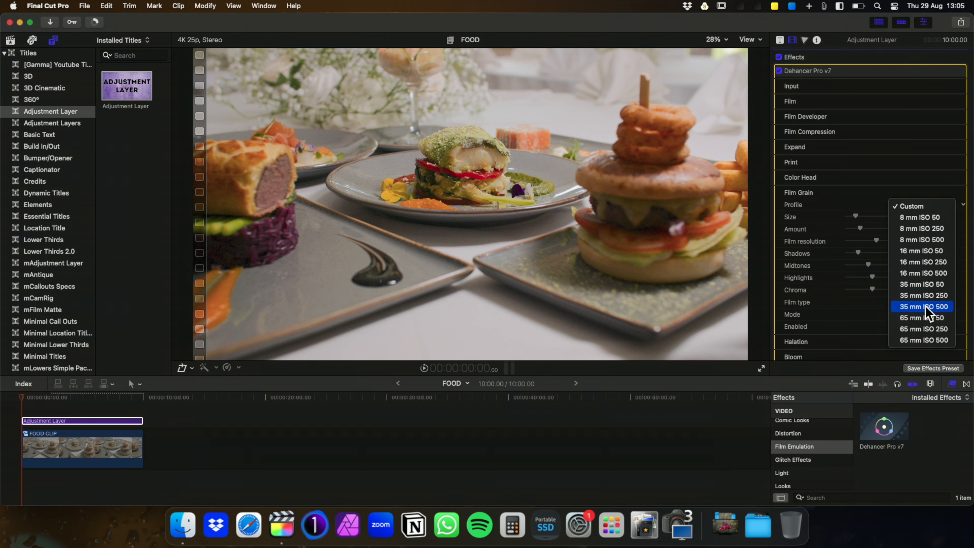
{"action": "left_click", "coordinate": [914, 207]}
{"action": "left_click", "coordinate": [915, 326]}
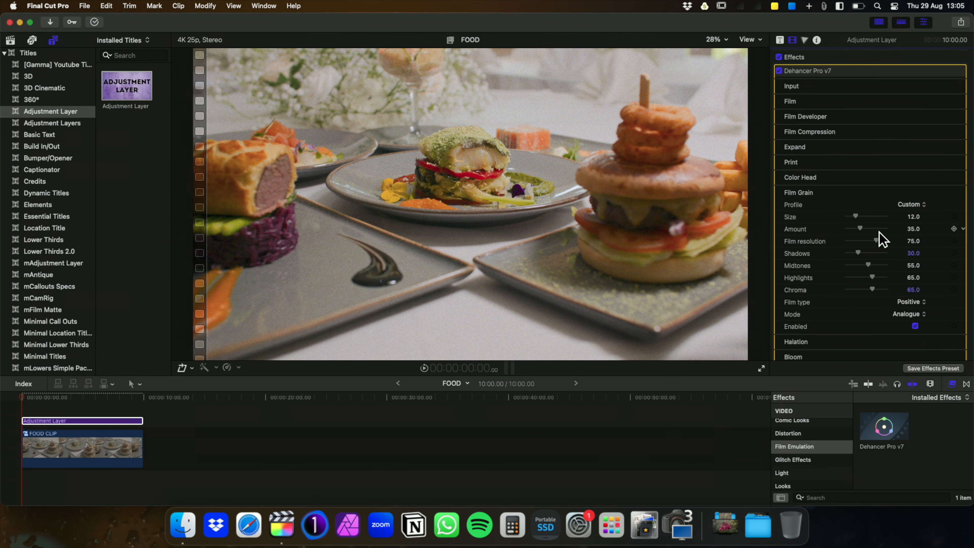
- Set the film grain size to 25, the amount to 100 and the film resolution to 100
{"action": "left_click_drag", "start_coordinate": [859, 216], "coordinate": [965, 242]}
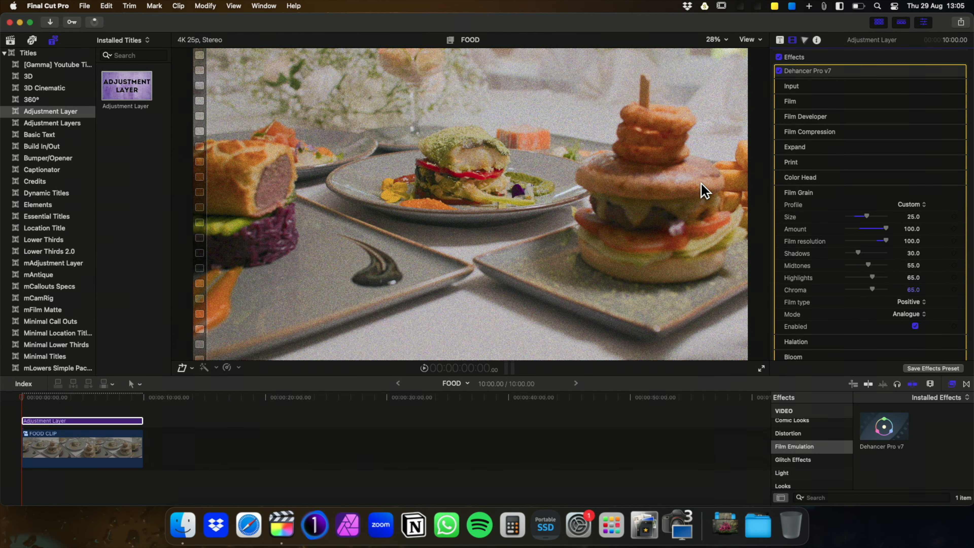
{"action": "left_click_drag", "start_coordinate": [885, 240], "coordinate": [870, 246]}
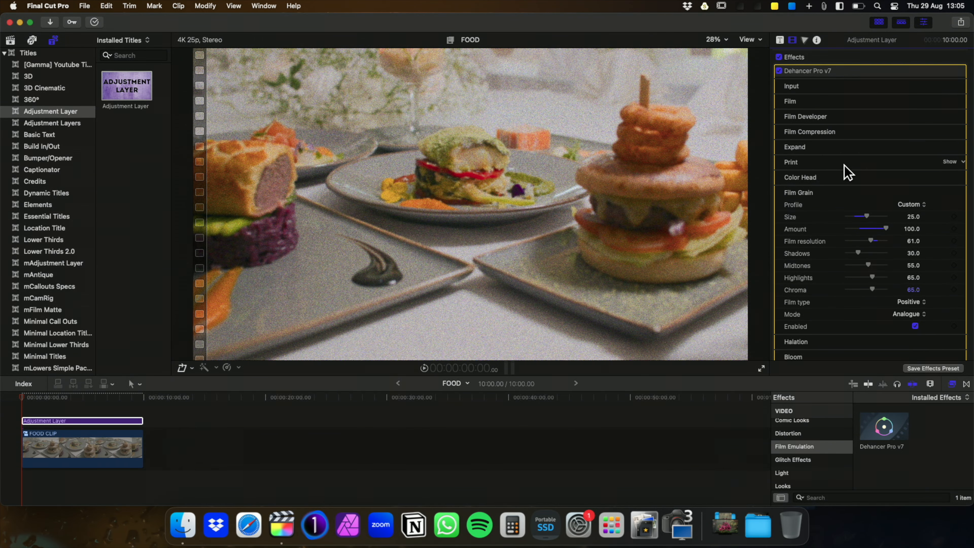
{"action": "left_click_drag", "start_coordinate": [871, 241], "coordinate": [921, 246]}
- Set the grain's shadows to 85, midtones to 79 and chroma to 68, and turn Film Grain off
{"action": "left_click_drag", "start_coordinate": [859, 254], "coordinate": [879, 254]}
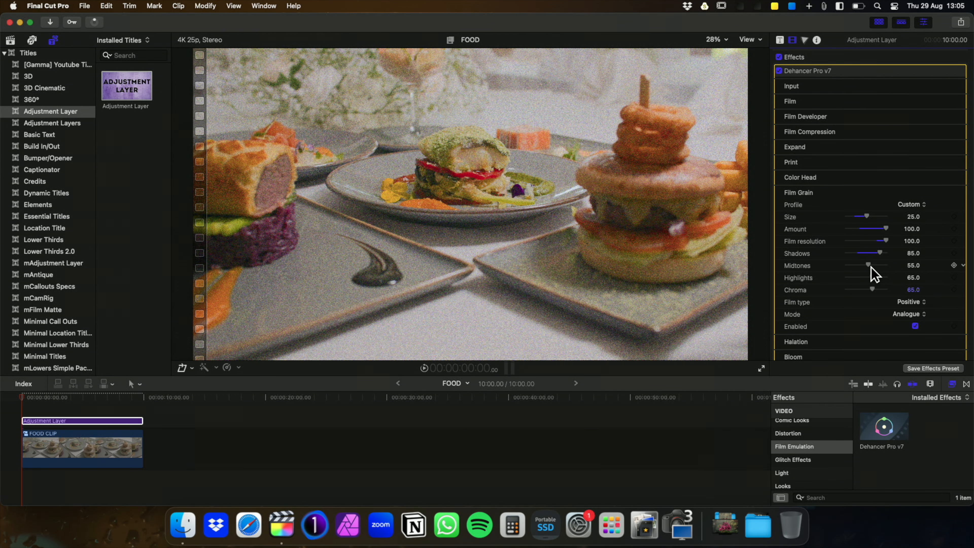
{"action": "left_click_drag", "start_coordinate": [869, 266], "coordinate": [878, 267]}
{"action": "mouse_move", "coordinate": [872, 289]}
{"action": "left_mouse_down"}
{"action": "mouse_move", "coordinate": [863, 293]}
{"action": "mouse_move", "coordinate": [873, 293]}
{"action": "left_mouse_up"}
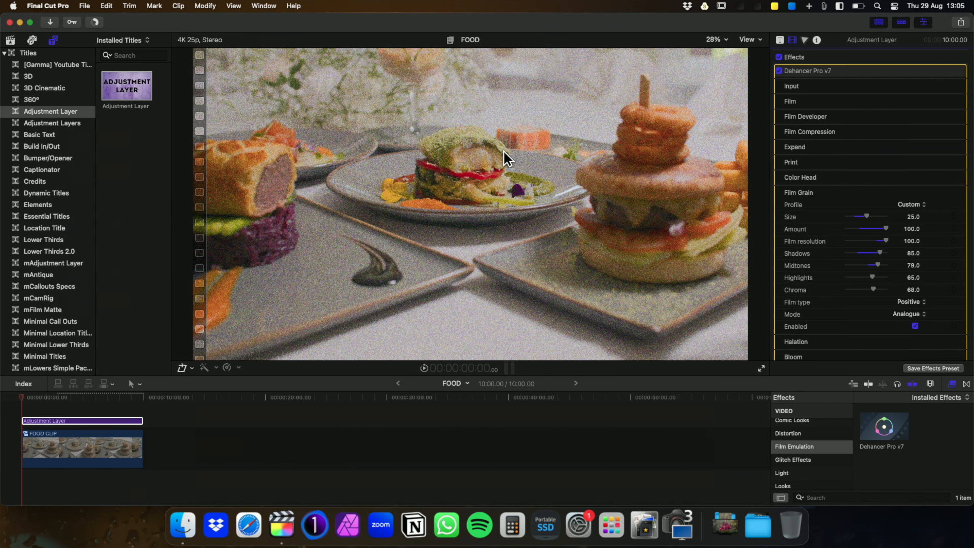
{"action": "left_click", "coordinate": [915, 327]}
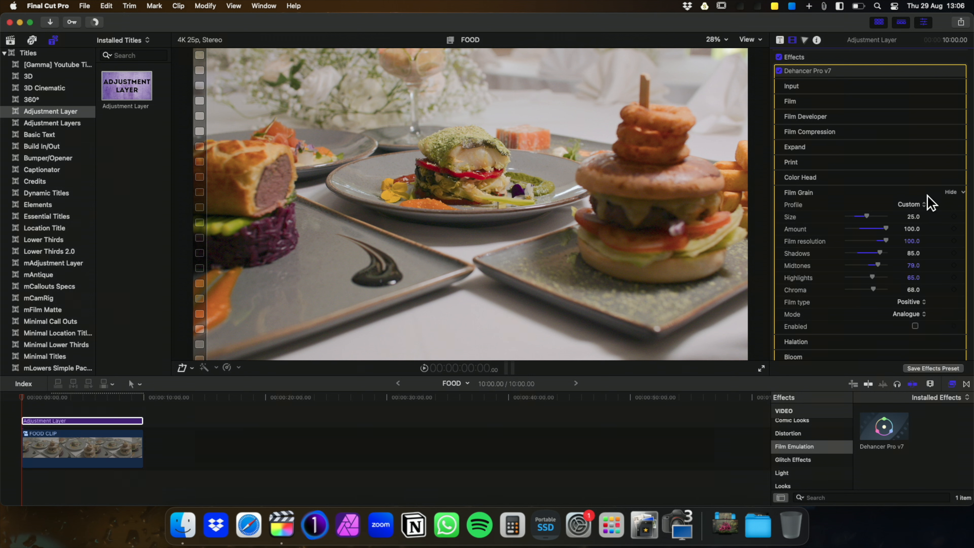
- Collapse Film Grain, set the Halation profile to Custom and enable Halation
{"action": "left_click", "coordinate": [954, 193]}
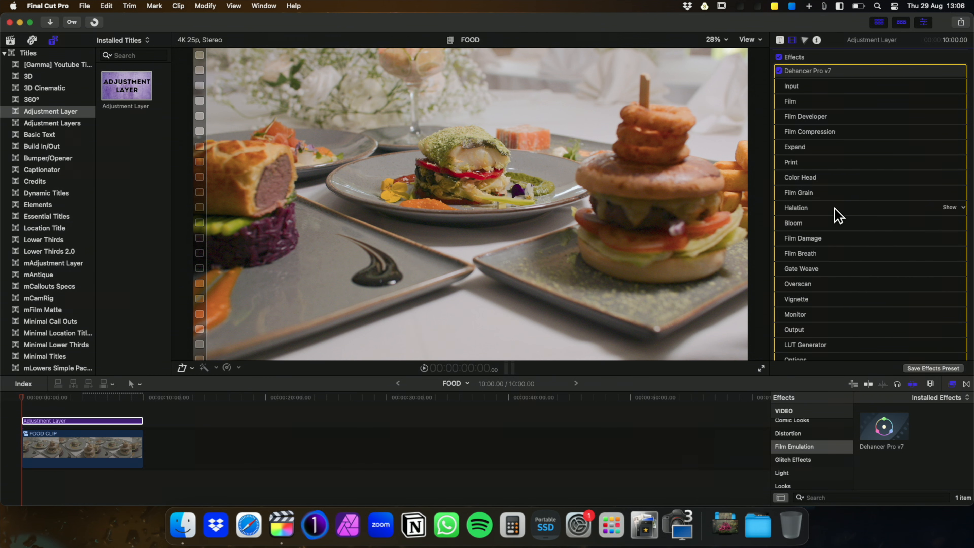
{"action": "left_click", "coordinate": [947, 209]}
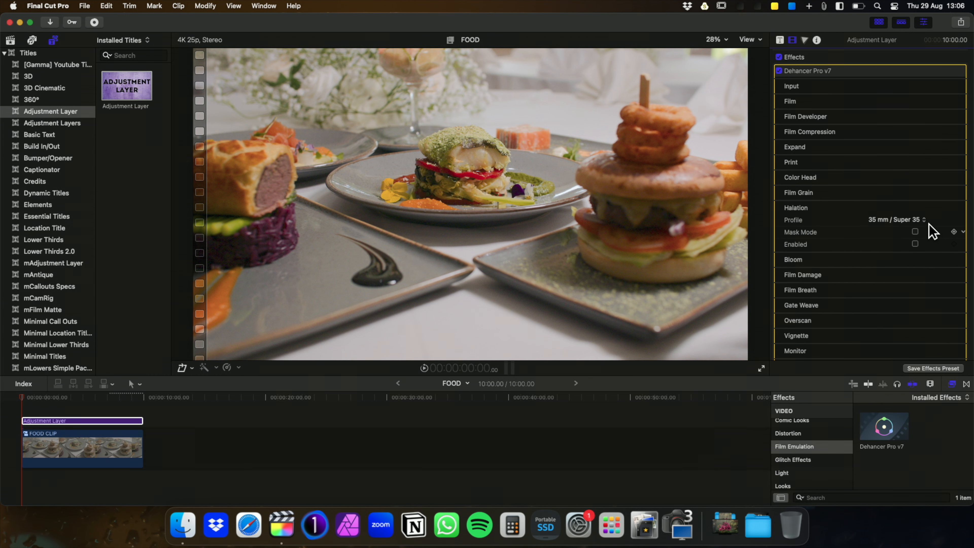
{"action": "left_click", "coordinate": [907, 220]}
{"action": "left_click", "coordinate": [907, 221]}
{"action": "left_click", "coordinate": [906, 221]}
{"action": "left_click", "coordinate": [892, 166]}
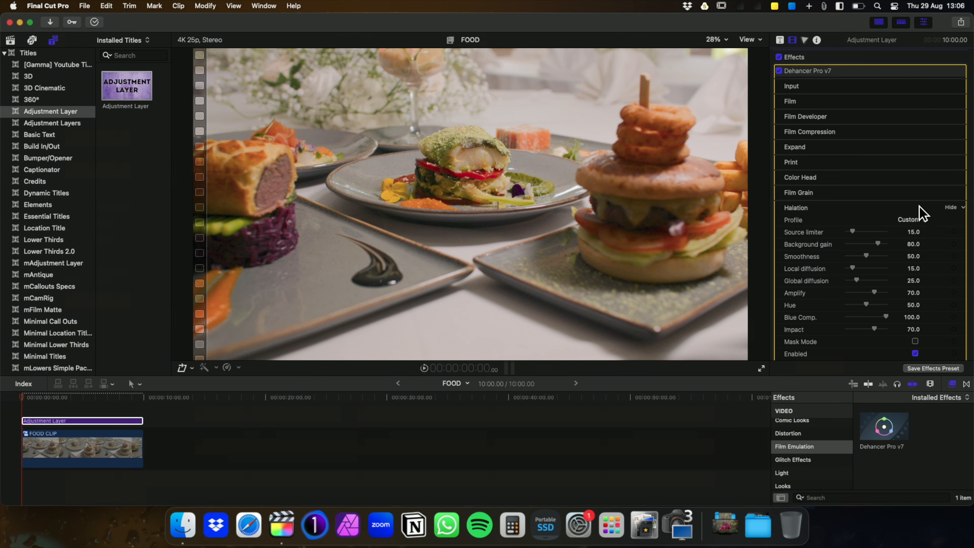
- Set Halation's source limiter to 63, local diffusion to 44 and impact to 80, increase its amplify value, and collapse the section
{"action": "left_click_drag", "start_coordinate": [854, 232], "coordinate": [873, 232]}
{"action": "left_click_drag", "start_coordinate": [854, 269], "coordinate": [864, 269]}
{"action": "scroll", "coordinate": [865, 268], "scroll_direction": "down", "scroll_amount": 4}
{"action": "scroll", "coordinate": [868, 273], "scroll_direction": "down", "scroll_amount": 1}
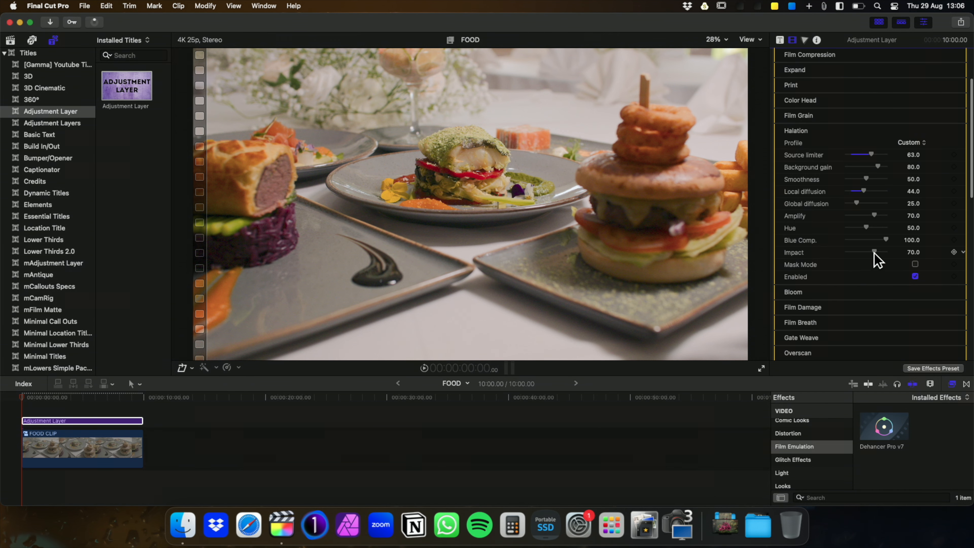
{"action": "left_click_drag", "start_coordinate": [874, 252], "coordinate": [878, 252]}
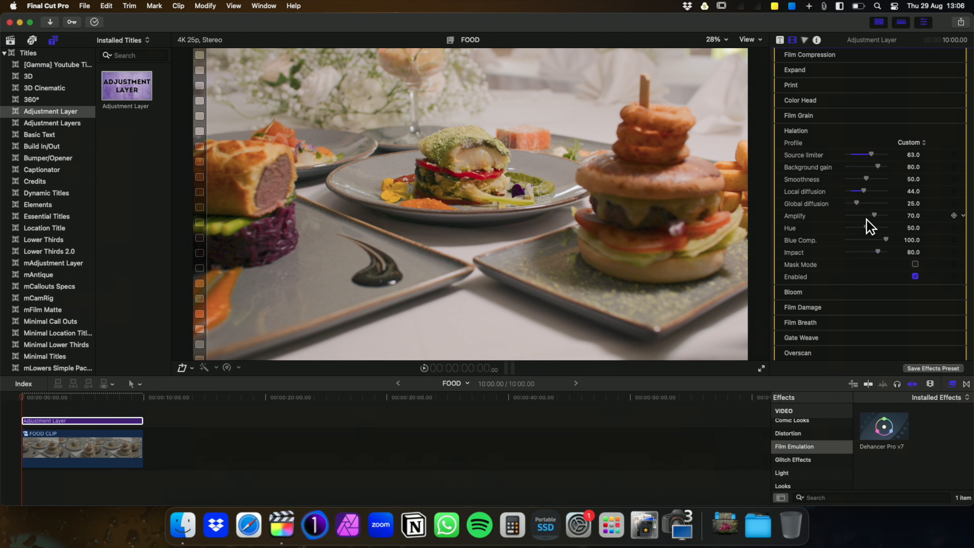
{"action": "left_click_drag", "start_coordinate": [874, 216], "coordinate": [884, 216]}
{"action": "left_click", "coordinate": [954, 131]}
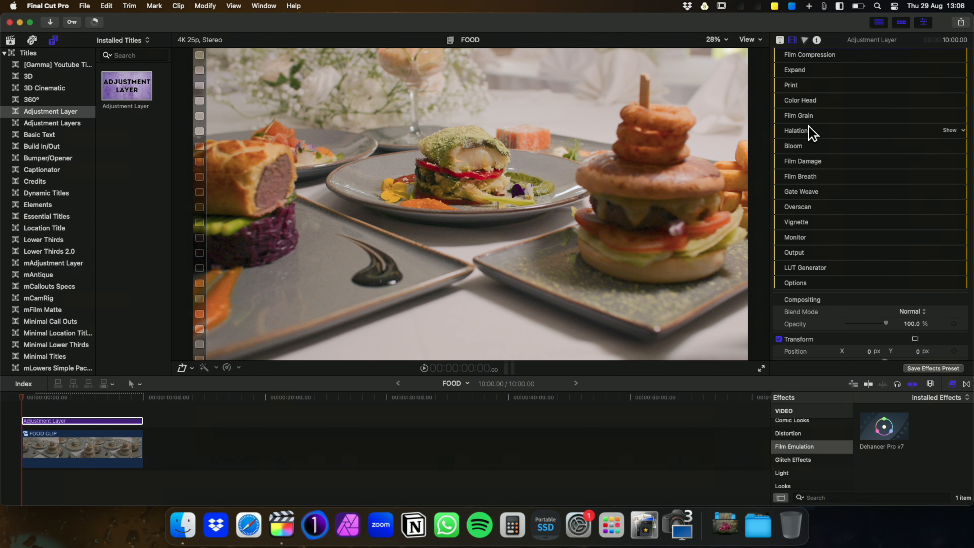
- Enable Bloom with the Custom profile and set its details to 84, diffusion to 40 and impact to 80
{"action": "left_click", "coordinate": [952, 146]}
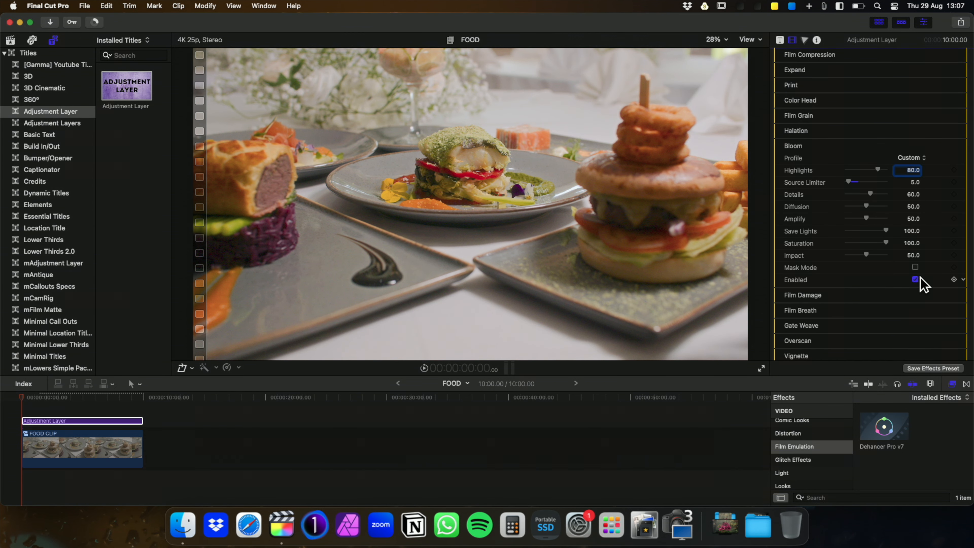
{"action": "left_click", "coordinate": [910, 157]}
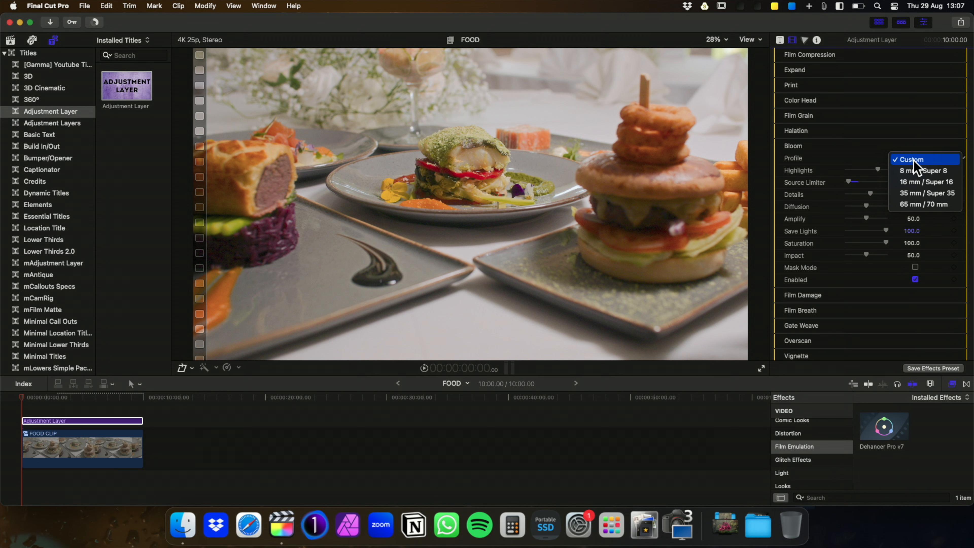
{"action": "left_click", "coordinate": [910, 161]}
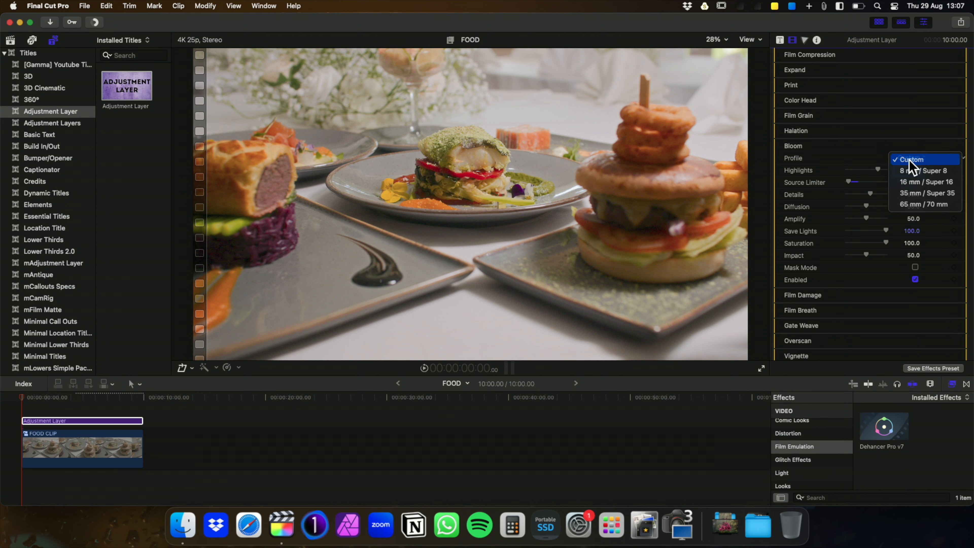
{"action": "mouse_move", "coordinate": [870, 195]}
{"action": "left_mouse_down"}
{"action": "mouse_move", "coordinate": [879, 199]}
{"action": "mouse_move", "coordinate": [861, 206]}
{"action": "mouse_move", "coordinate": [880, 205]}
{"action": "mouse_move", "coordinate": [854, 205]}
{"action": "mouse_move", "coordinate": [862, 206]}
{"action": "left_mouse_up"}
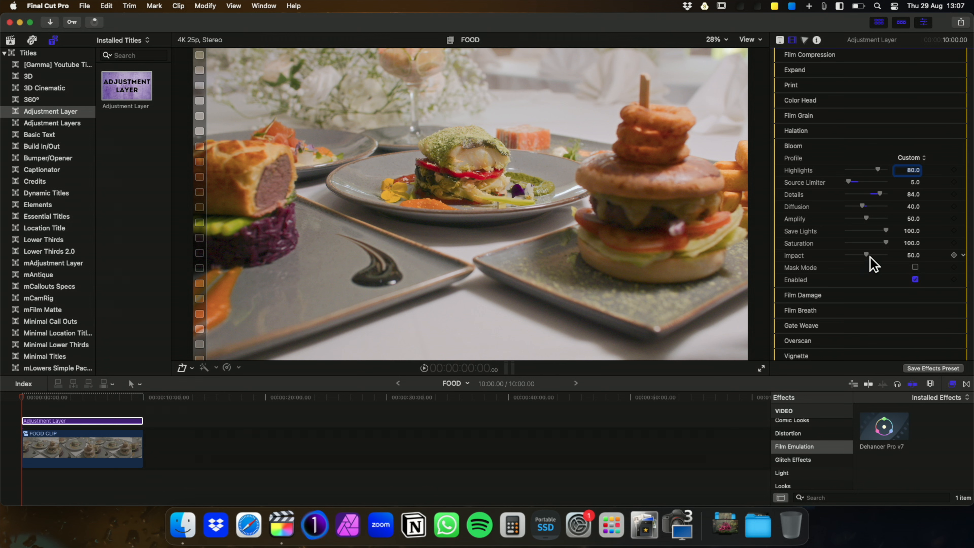
{"action": "left_click_drag", "start_coordinate": [866, 255], "coordinate": [878, 255]}
- Compare the image with and without Bloom, set its amplify value to 19, and leave Bloom turned off and collapsed
{"action": "left_click", "coordinate": [915, 279]}
{"action": "left_click", "coordinate": [916, 279]}
{"action": "left_click", "coordinate": [915, 279]}
{"action": "left_click", "coordinate": [916, 279]}
{"action": "mouse_move", "coordinate": [865, 217]}
{"action": "left_mouse_down"}
{"action": "mouse_move", "coordinate": [944, 217]}
{"action": "mouse_move", "coordinate": [839, 218]}
{"action": "mouse_move", "coordinate": [865, 218]}
{"action": "mouse_move", "coordinate": [848, 219]}
{"action": "mouse_move", "coordinate": [851, 227]}
{"action": "left_mouse_up"}
{"action": "left_click", "coordinate": [915, 279]}
{"action": "left_click", "coordinate": [915, 279]}
{"action": "left_click", "coordinate": [915, 279]}
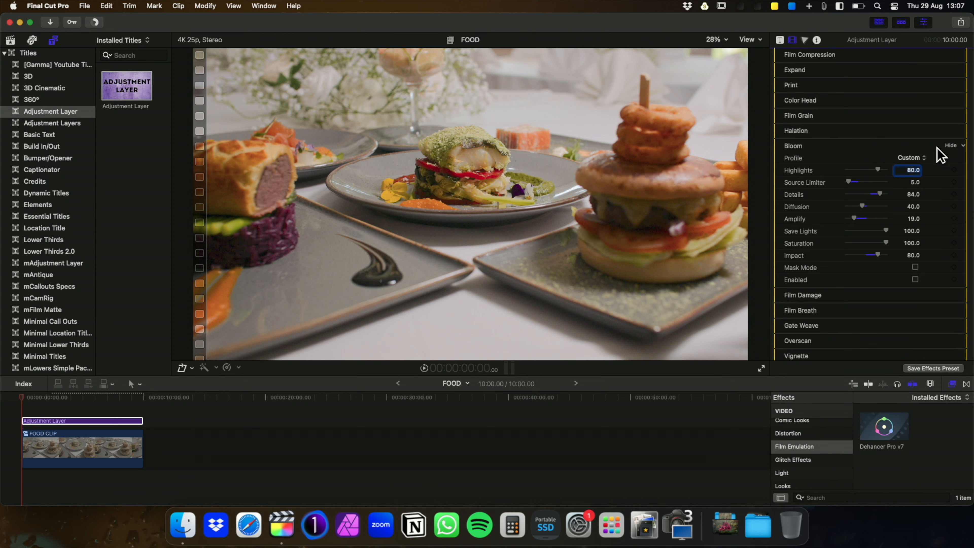
{"action": "left_click", "coordinate": [951, 146]}
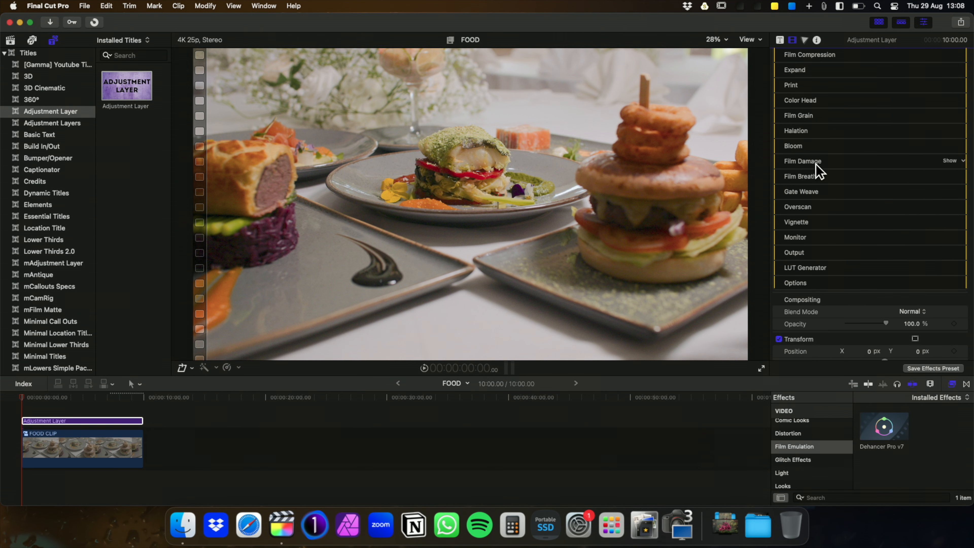
- Enable Film Damage, try the 65 mm / 70 mm profile and switch the profile to Custom
{"action": "left_click", "coordinate": [951, 160]}
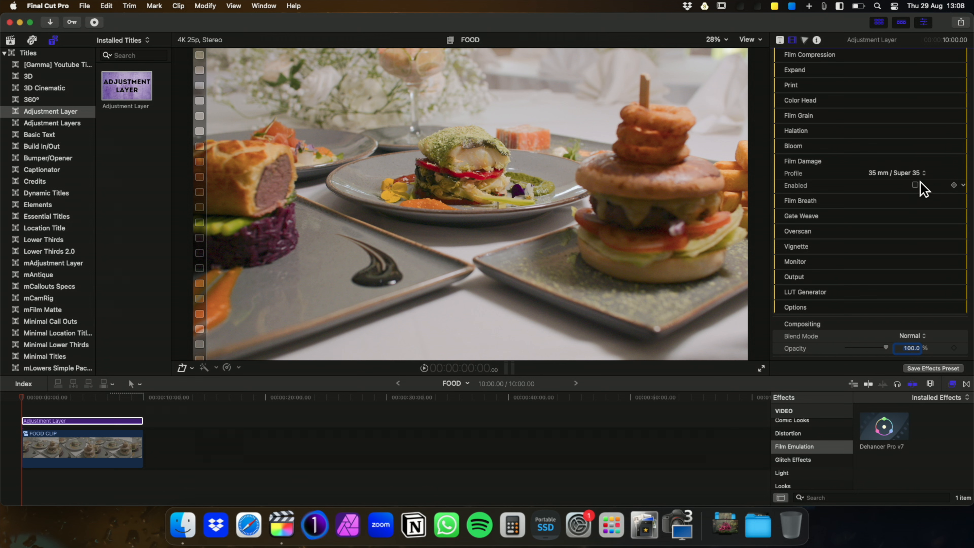
{"action": "left_click", "coordinate": [905, 173]}
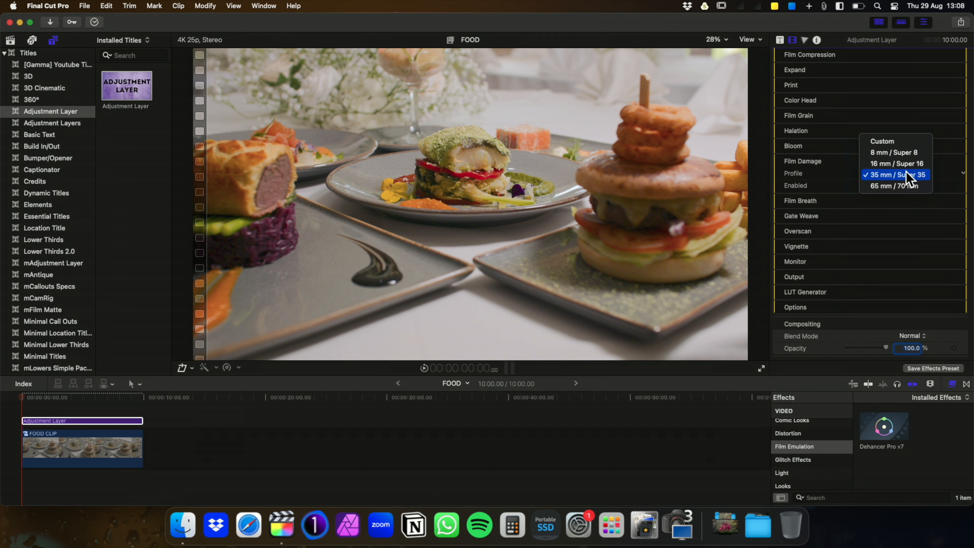
{"action": "left_click", "coordinate": [908, 186]}
{"action": "left_click", "coordinate": [909, 174]}
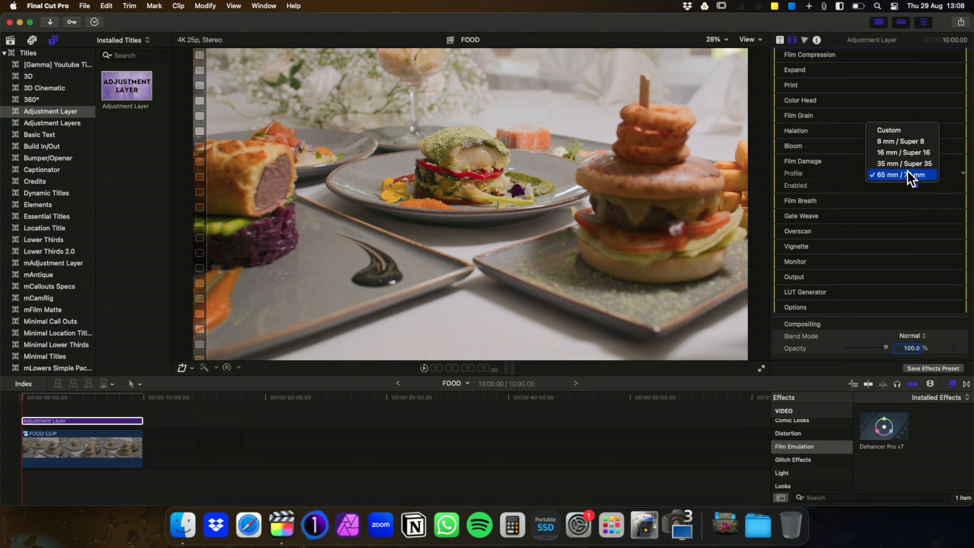
{"action": "left_click", "coordinate": [895, 130]}
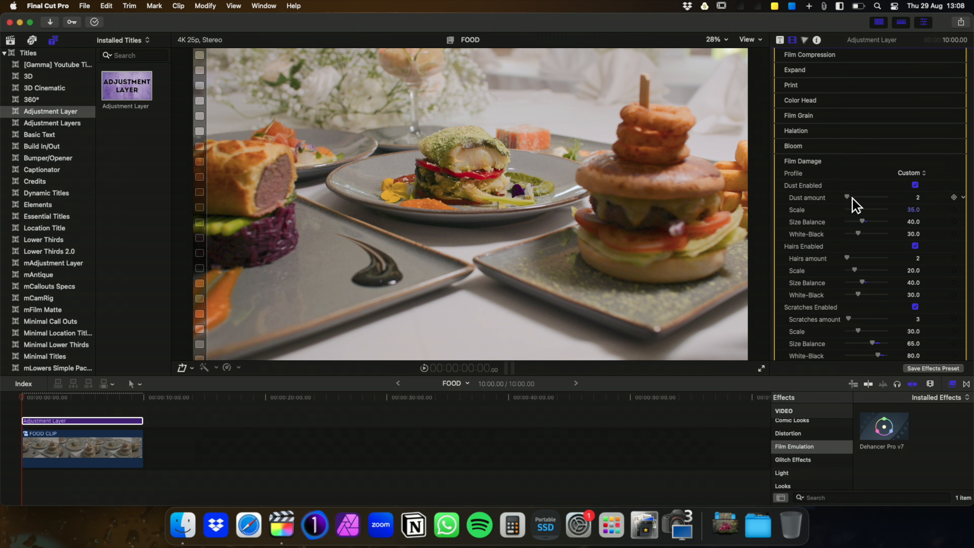
- Set the Film Damage dust amount and hairs amount to 128, and play the clip to preview the damage
{"action": "left_click_drag", "start_coordinate": [846, 197], "coordinate": [886, 197]}
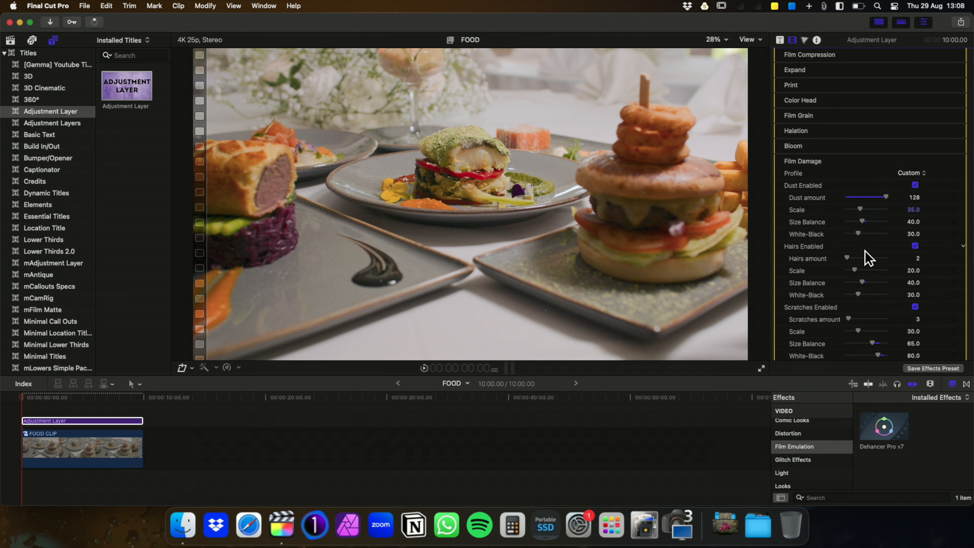
{"action": "left_click_drag", "start_coordinate": [847, 257], "coordinate": [893, 259]}
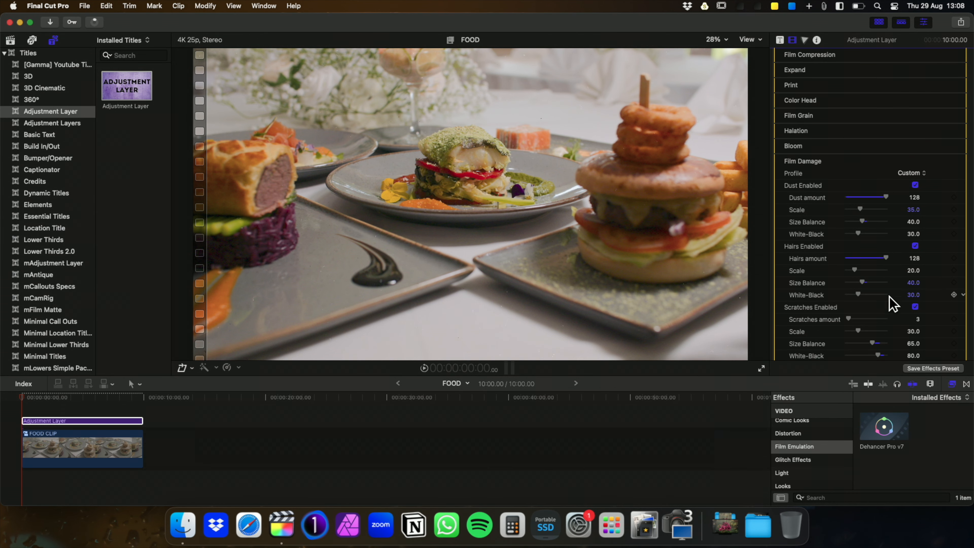
{"action": "key", "text": "space"}
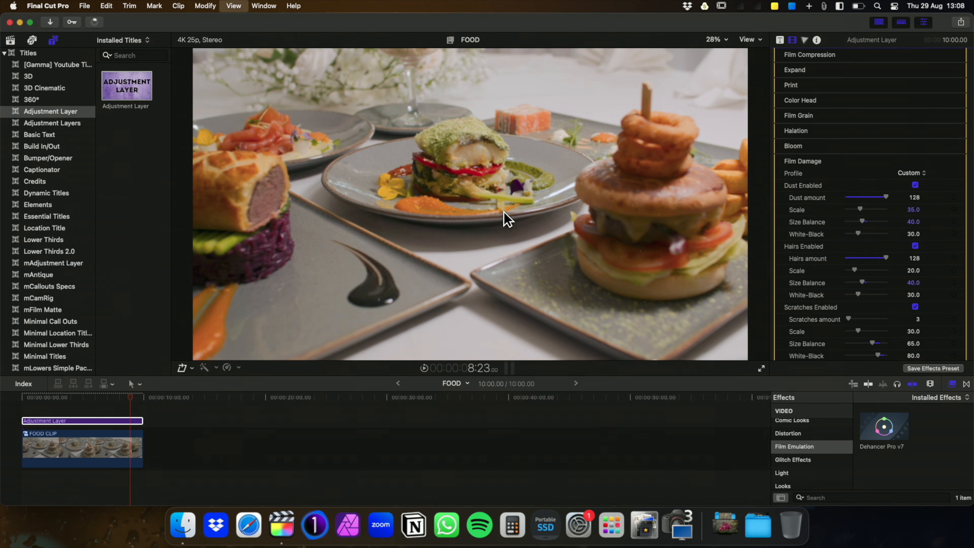
{"action": "scroll", "coordinate": [890, 209], "scroll_direction": "down", "scroll_amount": 4}
{"action": "scroll", "coordinate": [890, 191], "scroll_direction": "down", "scroll_amount": 5}
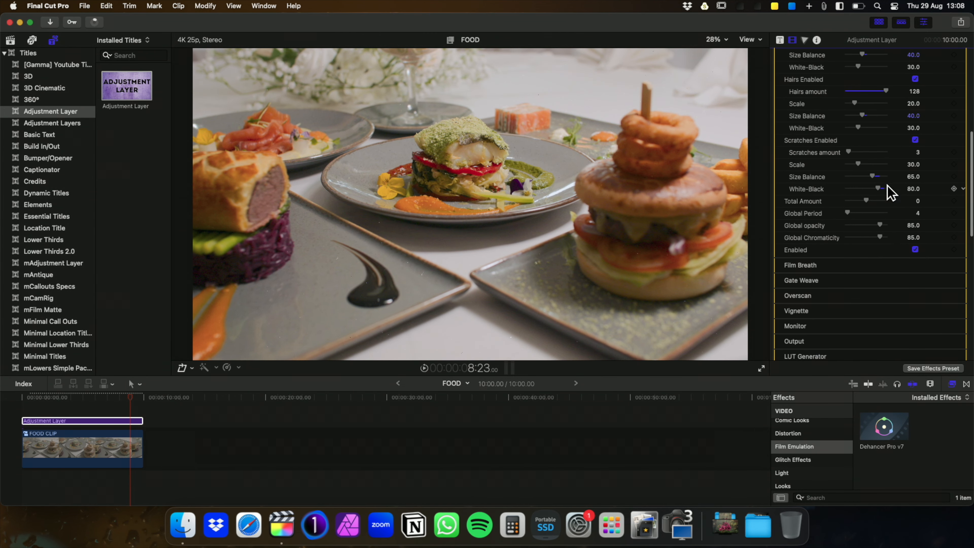
{"action": "scroll", "coordinate": [902, 207], "scroll_direction": "up", "scroll_amount": 5}
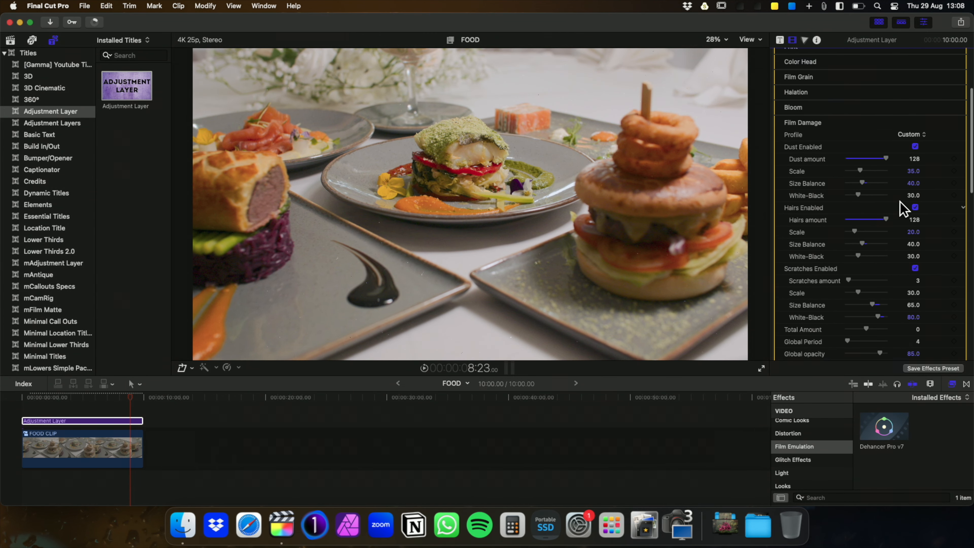
{"action": "left_click", "coordinate": [950, 182]}
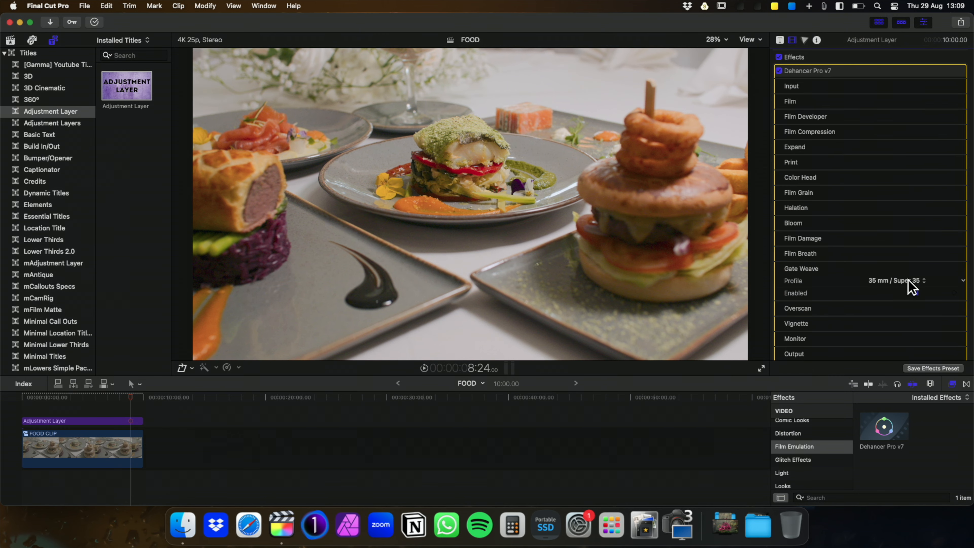
- Enable Gate Weave, set its profile to 16 mm / Super 16, and play the clip to preview the movement
{"action": "left_click", "coordinate": [915, 292]}
{"action": "key", "text": "space"}
{"action": "key", "text": "space"}
{"action": "left_click", "coordinate": [895, 281]}
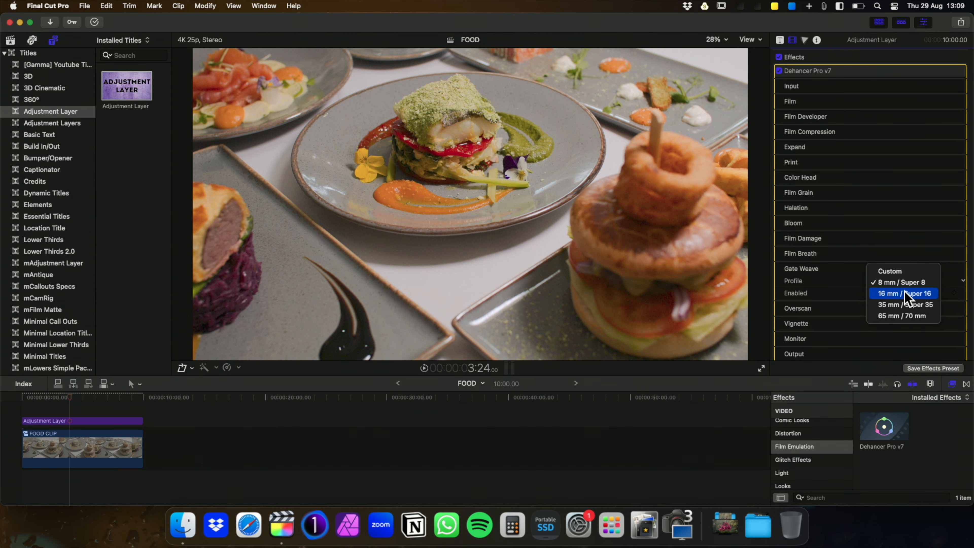
{"action": "left_click", "coordinate": [910, 294]}
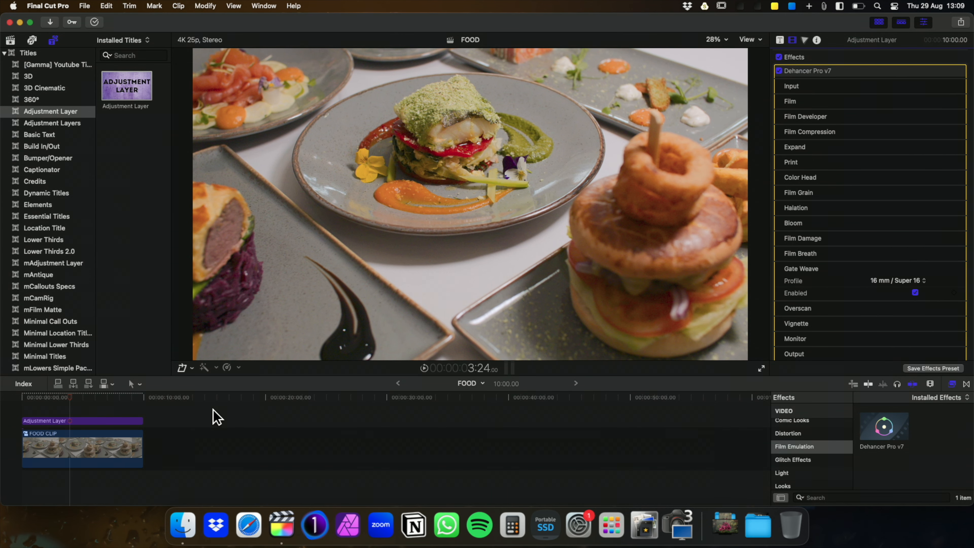
{"action": "key", "text": "space"}
{"action": "key", "text": "space"}
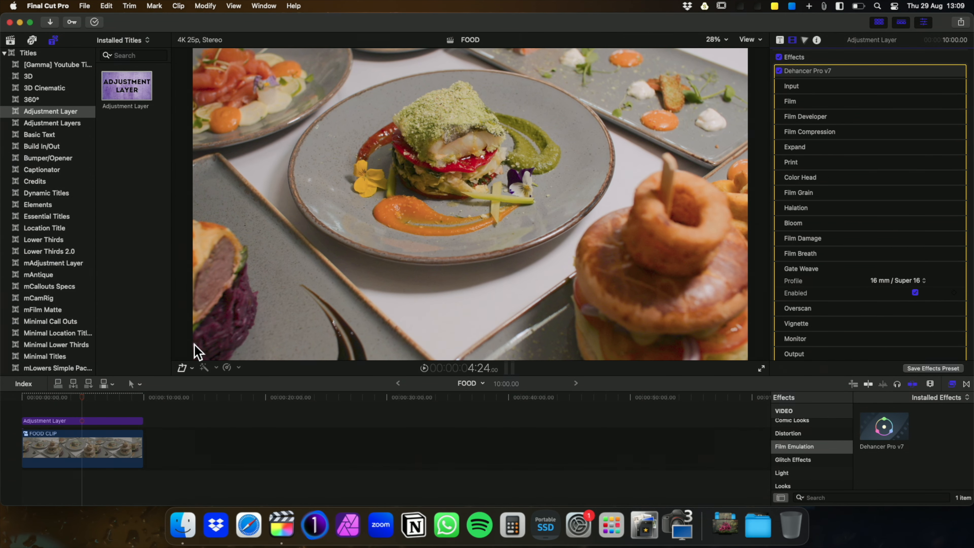
- Collapse Gate Weave, enable Overscan and play the clip to preview the film frame
{"action": "left_click", "coordinate": [800, 269]}
{"action": "left_click", "coordinate": [797, 284]}
{"action": "scroll", "coordinate": [869, 230], "scroll_direction": "down", "scroll_amount": 5}
{"action": "left_click", "coordinate": [915, 252]}
{"action": "key", "text": "space"}
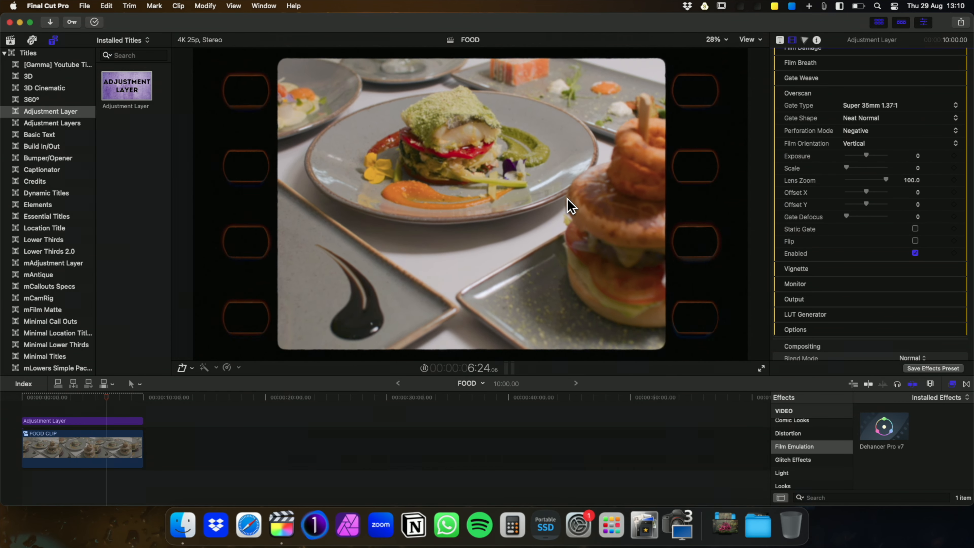
{"action": "key", "text": "space"}
- Set the Overscan gate type to Ultra Panavision 65mm 2.76:1 and preview it in playback
{"action": "left_click", "coordinate": [899, 105]}
{"action": "left_click", "coordinate": [884, 192]}
{"action": "key", "text": "space"}
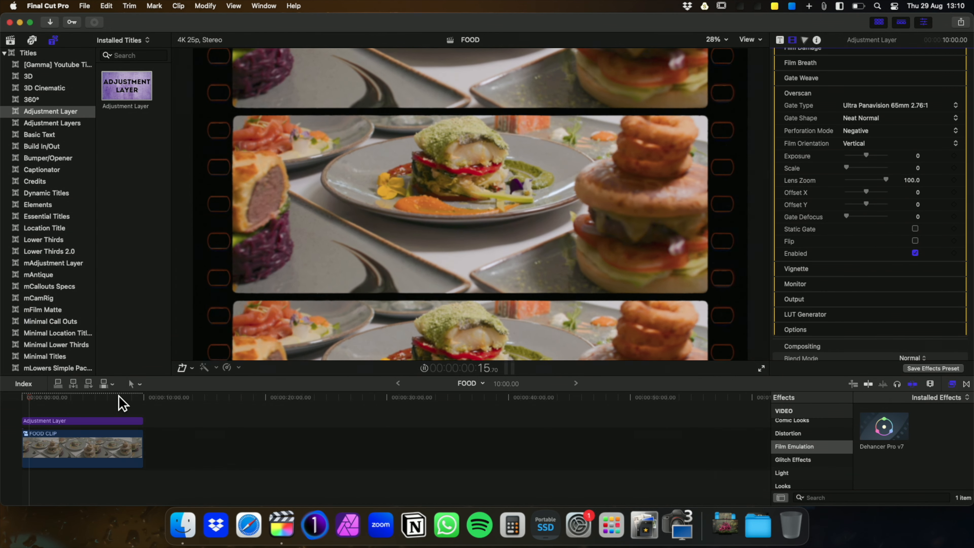
{"action": "key", "text": "space"}
- Set the Overscan gate type to Super 8mm 1.33:1, turn Overscan off and collapse the section
{"action": "left_click", "coordinate": [909, 105]}
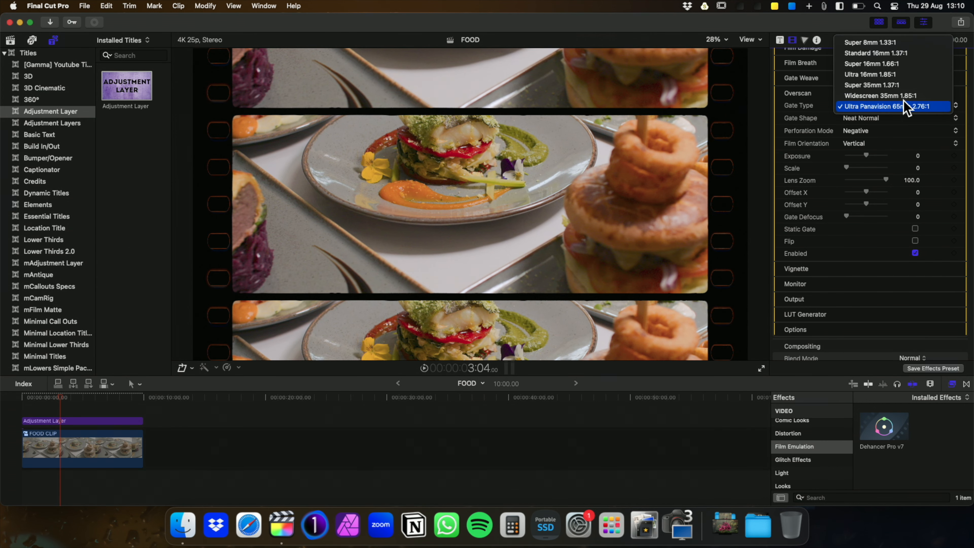
{"action": "left_click", "coordinate": [873, 44]}
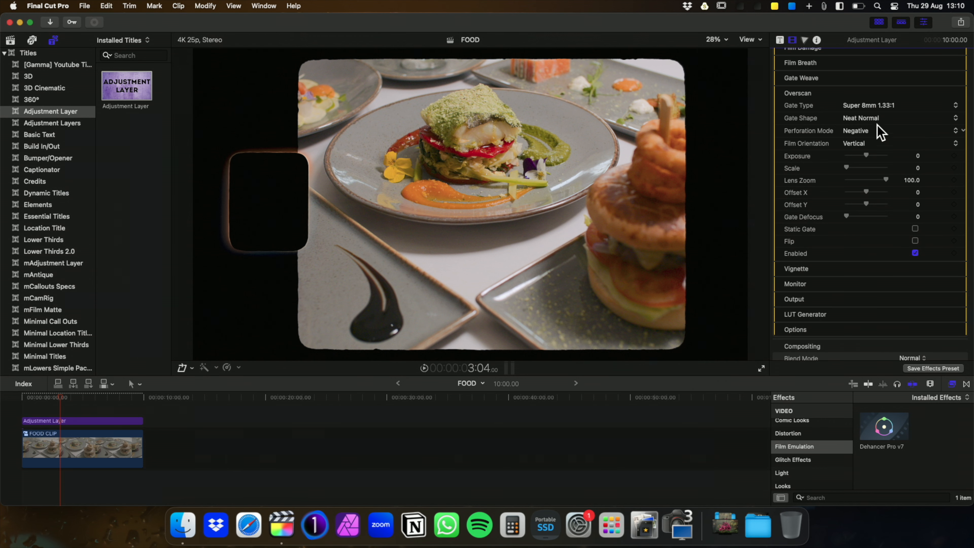
{"action": "left_click", "coordinate": [915, 253]}
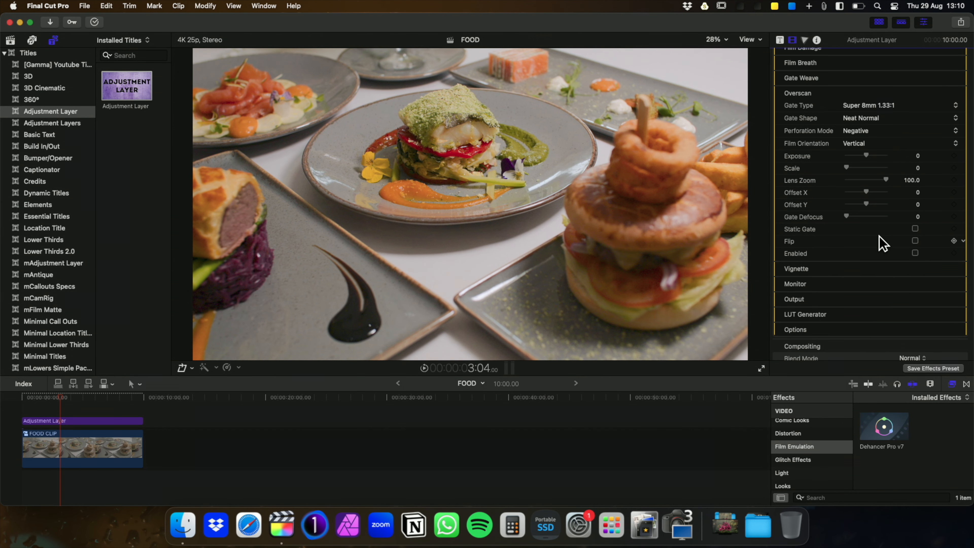
{"action": "scroll", "coordinate": [880, 244], "scroll_direction": "down", "scroll_amount": 2}
{"action": "scroll", "coordinate": [914, 161], "scroll_direction": "up", "scroll_amount": 5}
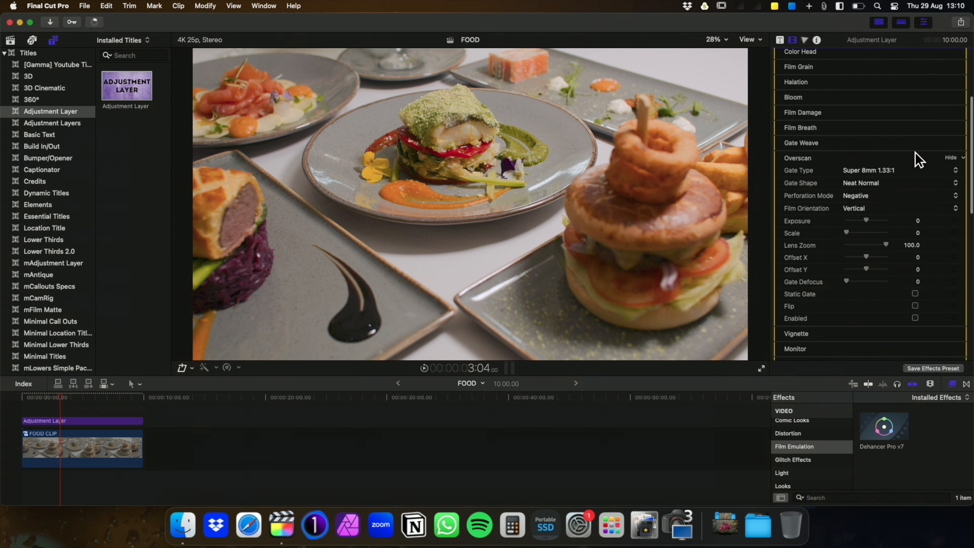
{"action": "left_click", "coordinate": [951, 157]}
- Enable the Vignette and darken its exposure to -0.44 and further toward the minimum
{"action": "left_click", "coordinate": [950, 174]}
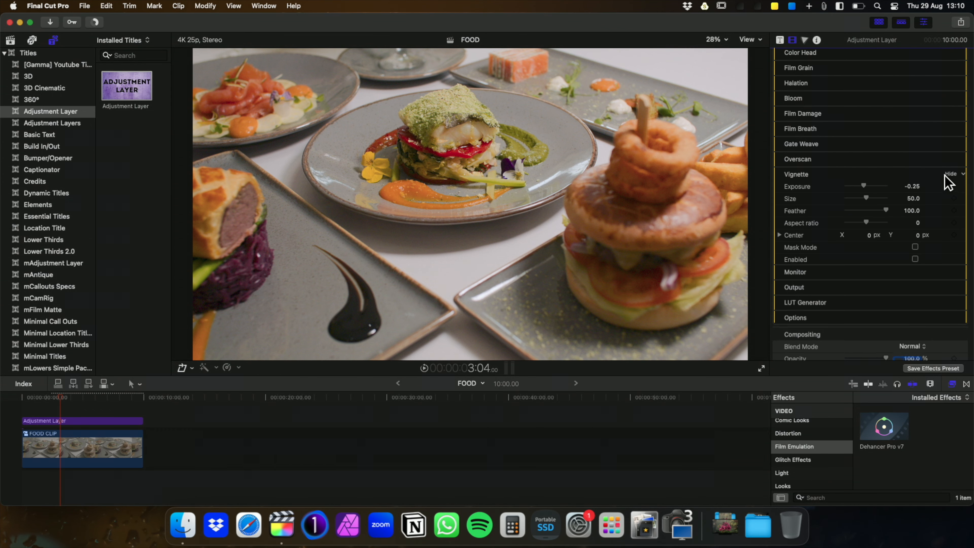
{"action": "left_click", "coordinate": [914, 259]}
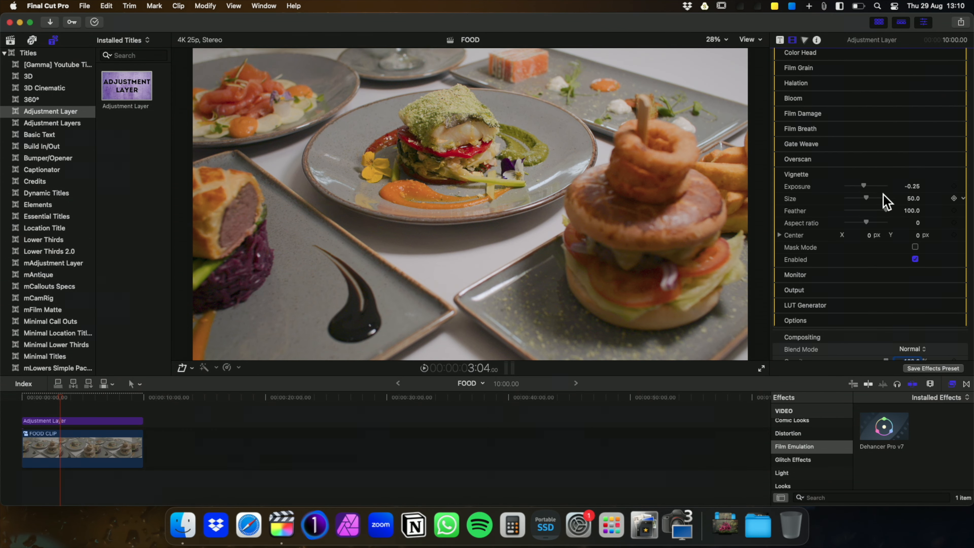
{"action": "mouse_move", "coordinate": [863, 185]}
{"action": "left_mouse_down"}
{"action": "mouse_move", "coordinate": [854, 188]}
{"action": "mouse_move", "coordinate": [863, 185]}
{"action": "left_mouse_up"}
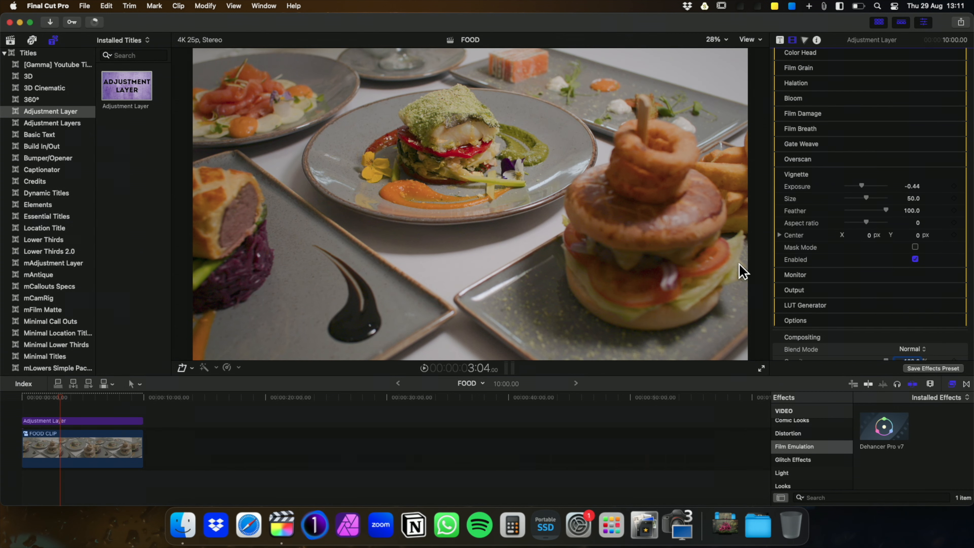
{"action": "left_click_drag", "start_coordinate": [861, 186], "coordinate": [845, 186]}
- Set the Vignette aspect ratio to 100 and exposure to -0.12, turn the Vignette off and collapse the section
{"action": "left_click_drag", "start_coordinate": [866, 221], "coordinate": [899, 225]}
{"action": "left_click_drag", "start_coordinate": [845, 186], "coordinate": [863, 184]}
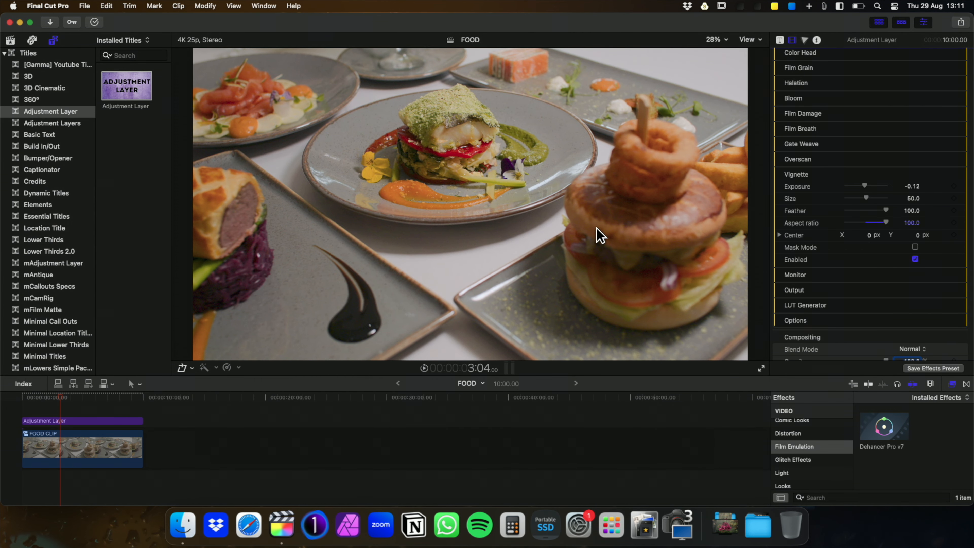
{"action": "left_click", "coordinate": [915, 259]}
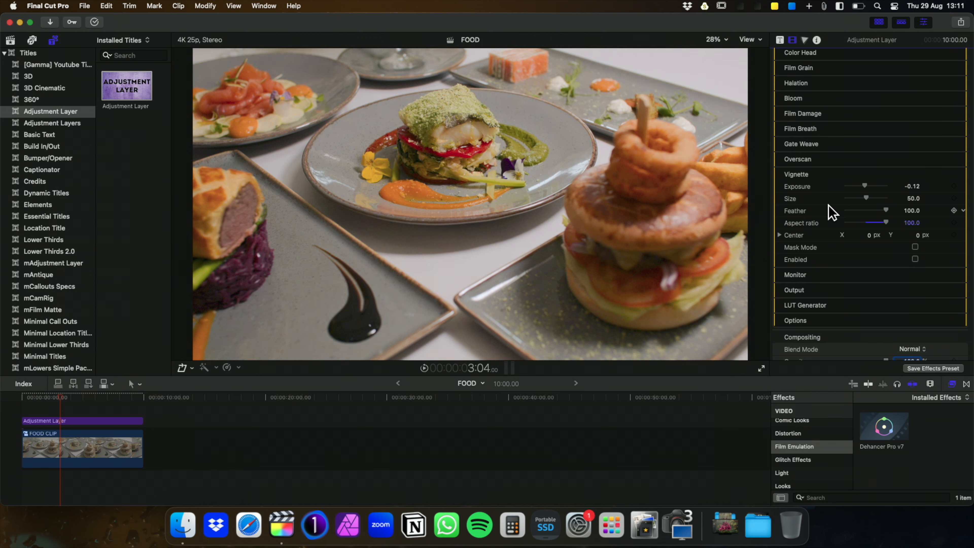
{"action": "left_click", "coordinate": [950, 174]}
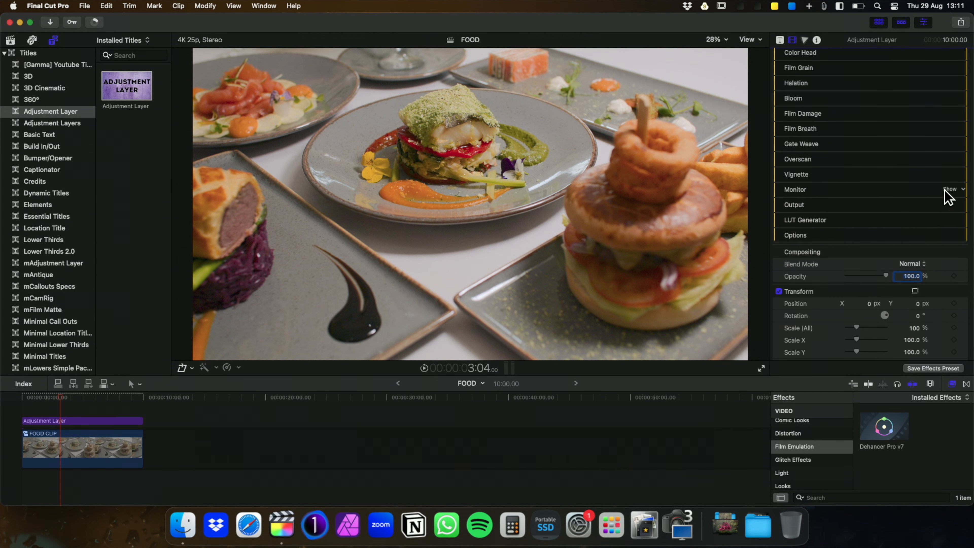
- Enable False Color IRE, 16 zones in the Monitor section and toggle it off and on to compare
{"action": "left_click", "coordinate": [949, 189]}
{"action": "left_click", "coordinate": [915, 201]}
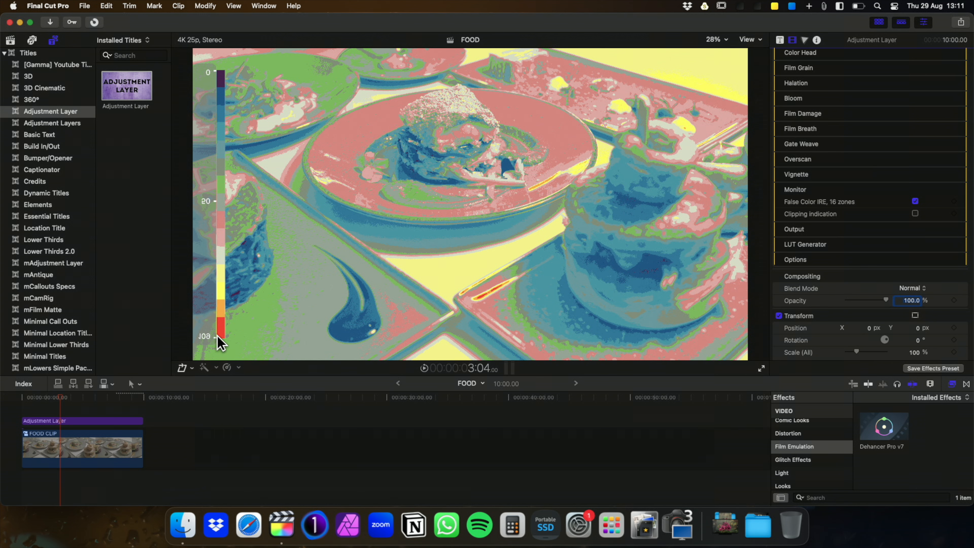
{"action": "left_click", "coordinate": [916, 201]}
{"action": "left_click", "coordinate": [916, 201]}
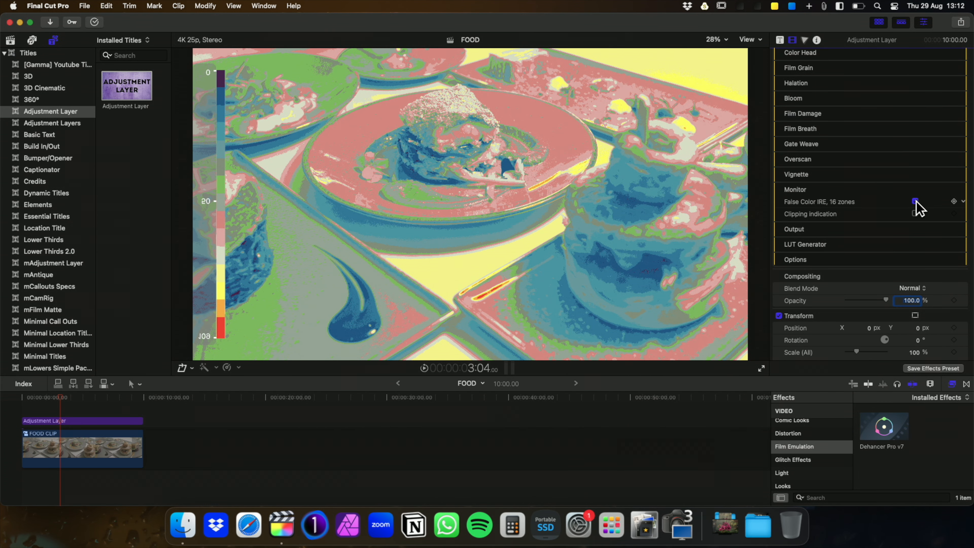